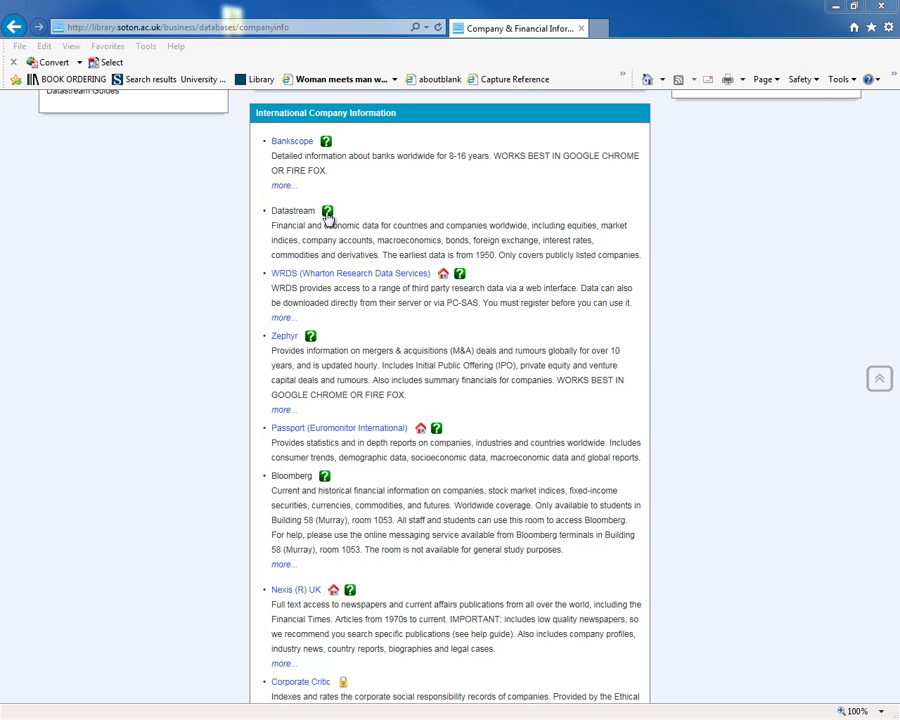
Open the Datastream help guide from the International Company Information list and enlarge its window
{"action": "left_click", "coordinate": [327, 214]}
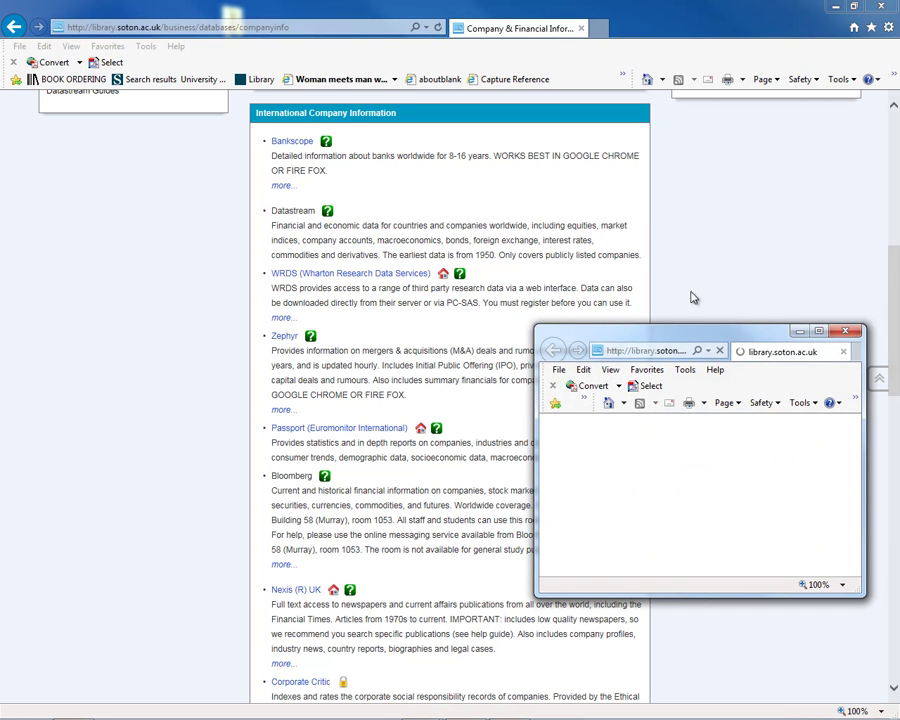
{"action": "left_click", "coordinate": [820, 332]}
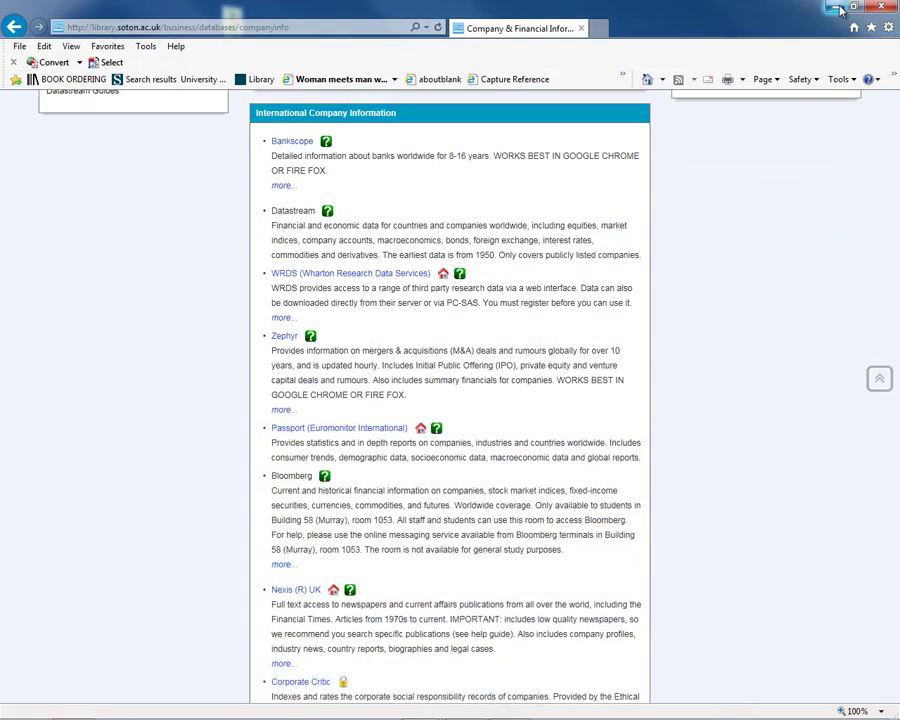
Switch from the browser to DataStream for EXCEL on the desktop and open a Company Account Request
{"action": "left_click", "coordinate": [836, 8]}
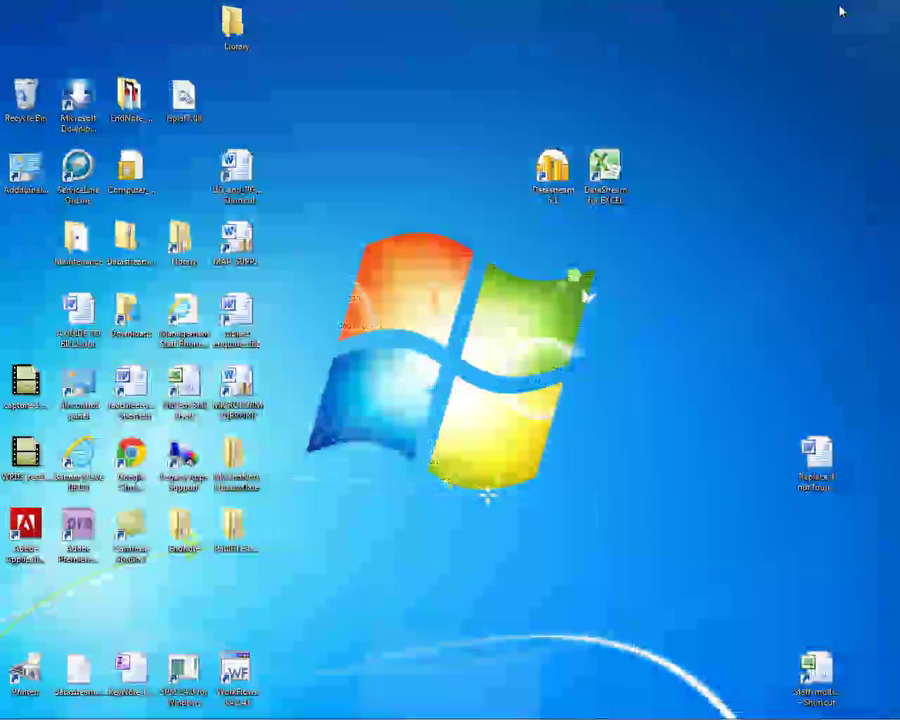
{"action": "double_click", "coordinate": [605, 175]}
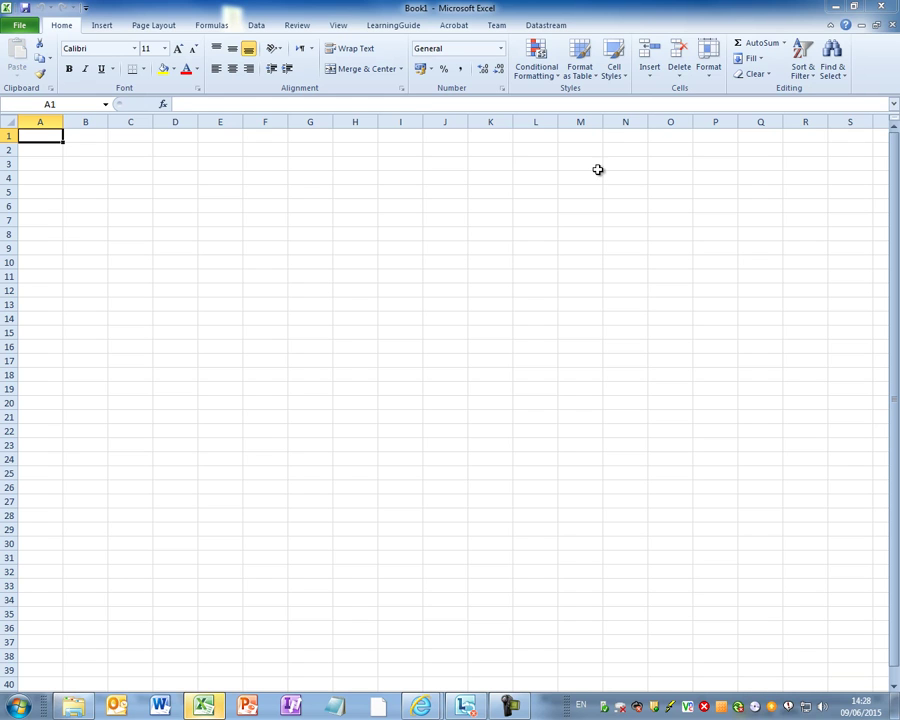
{"action": "left_click", "coordinate": [540, 27]}
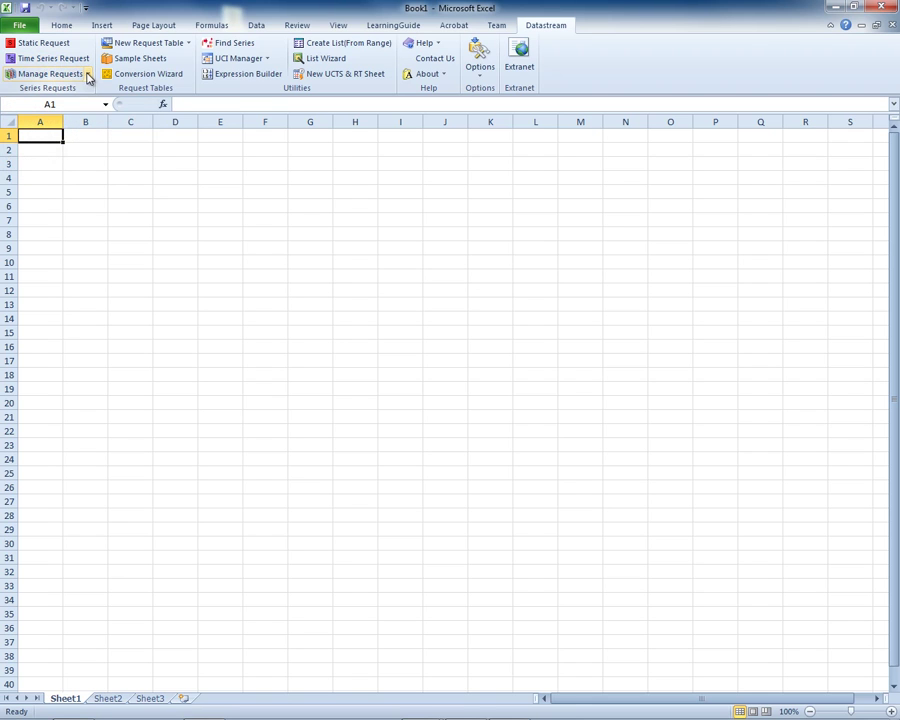
{"action": "left_click", "coordinate": [89, 76]}
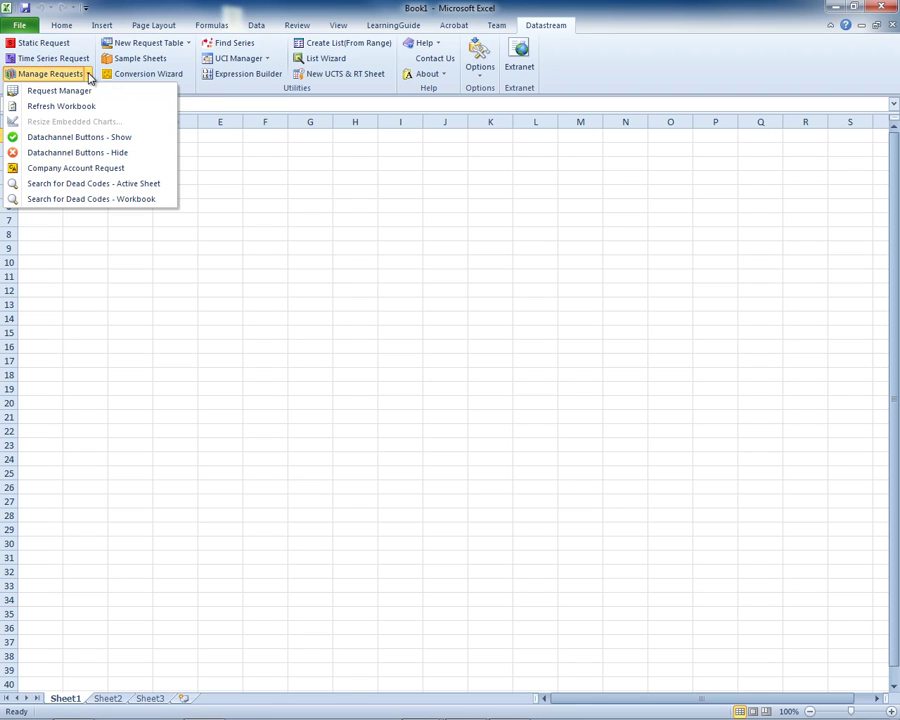
{"action": "left_click", "coordinate": [62, 170]}
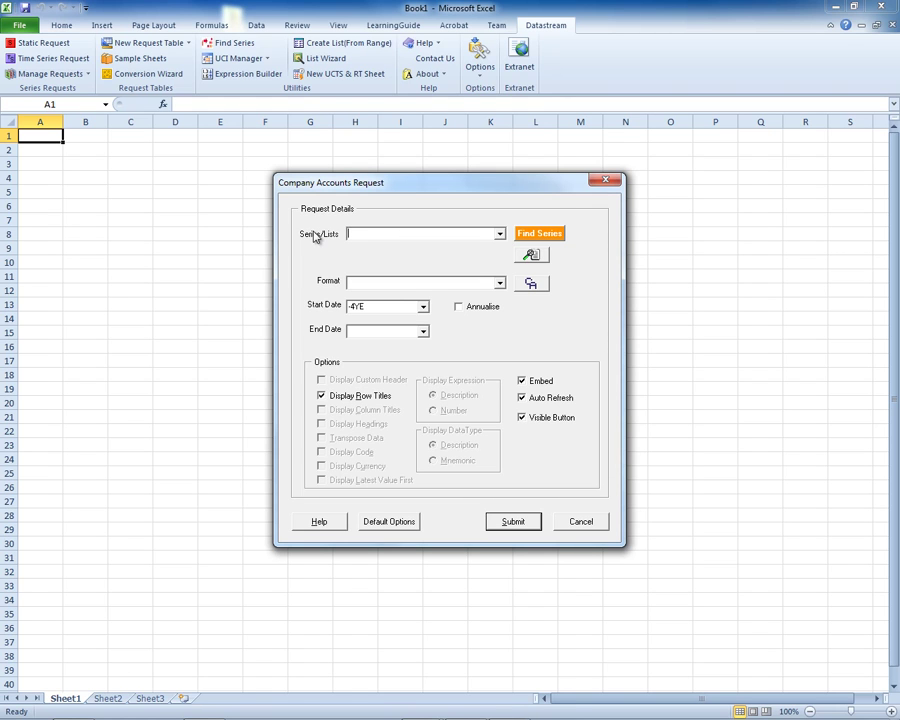
Look for the request's series by searching for "pfizer" in a full-size Datastream Navigator window
{"action": "left_click", "coordinate": [538, 235]}
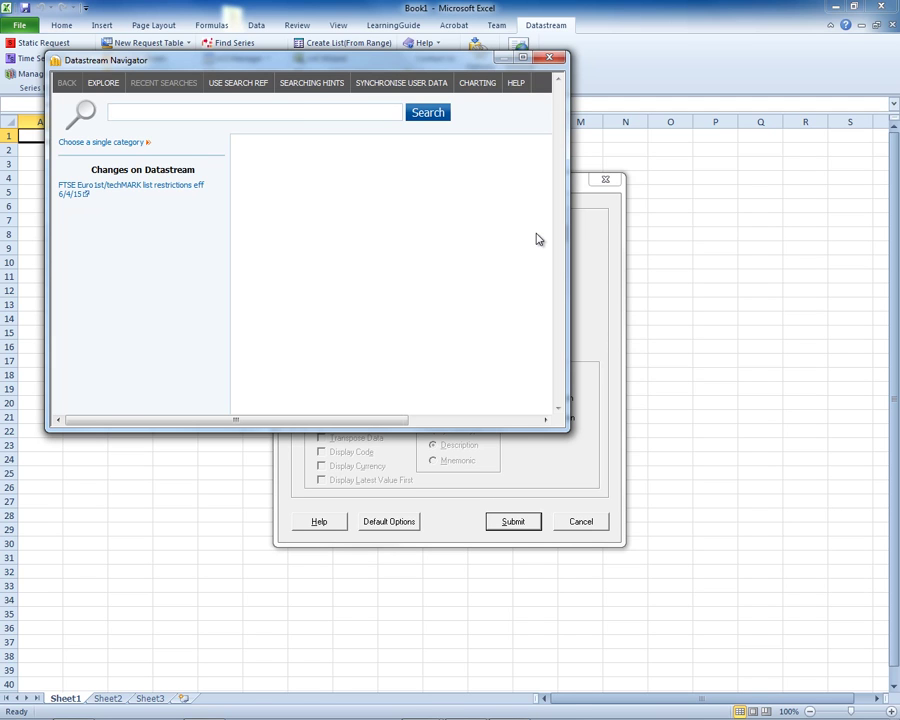
{"action": "type", "text": "pfizer"}
{"action": "left_click", "coordinate": [428, 115]}
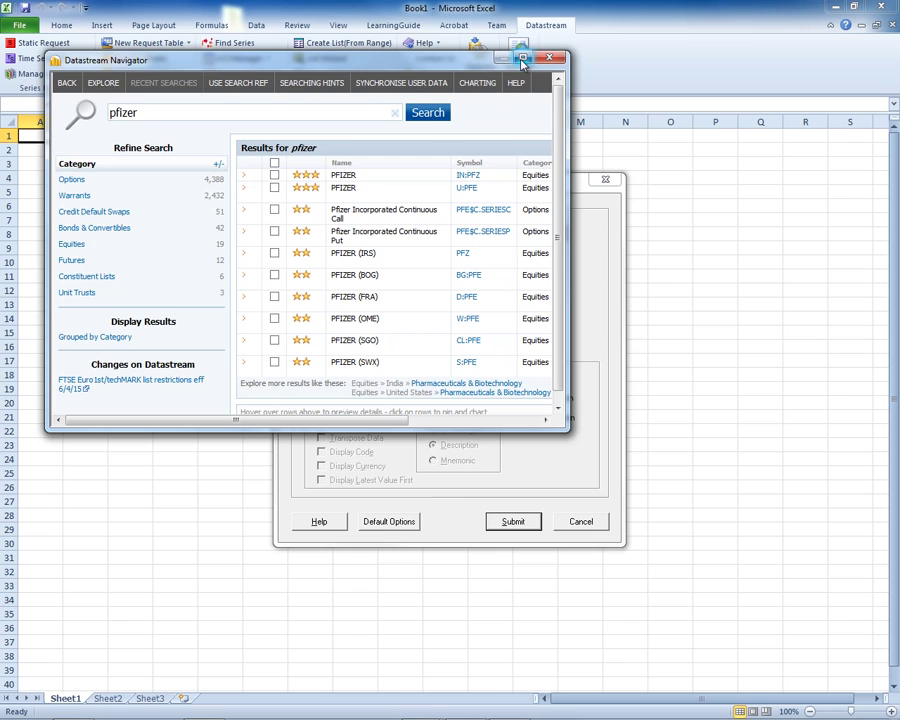
{"action": "left_click", "coordinate": [521, 60]}
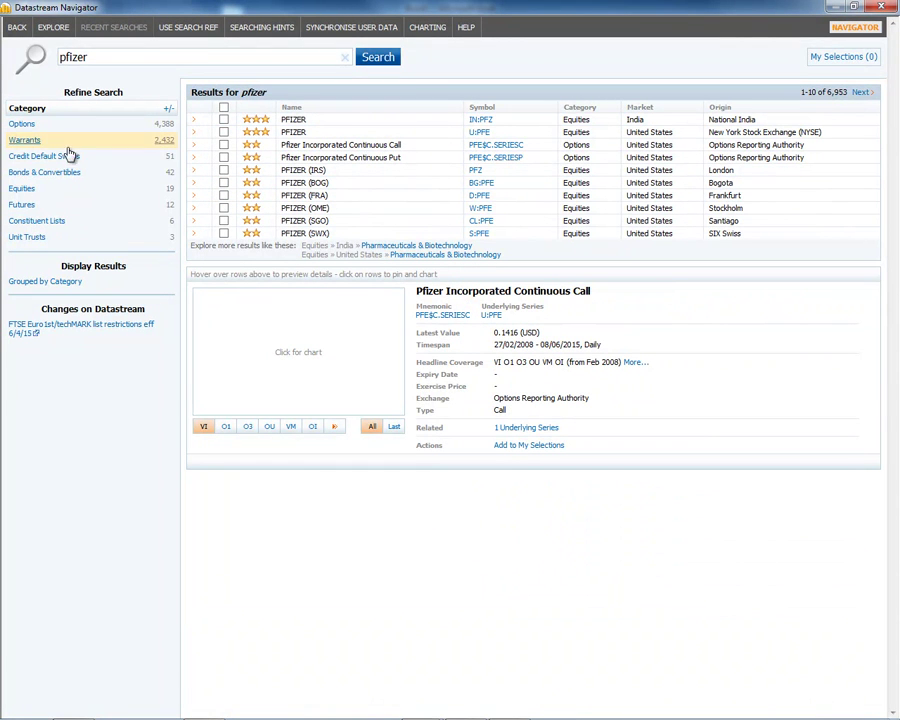
Filter the results to Equities in the United States market and use the New York Stock Exchange Pfizer series U:PFE for the request
{"action": "left_click", "coordinate": [19, 190]}
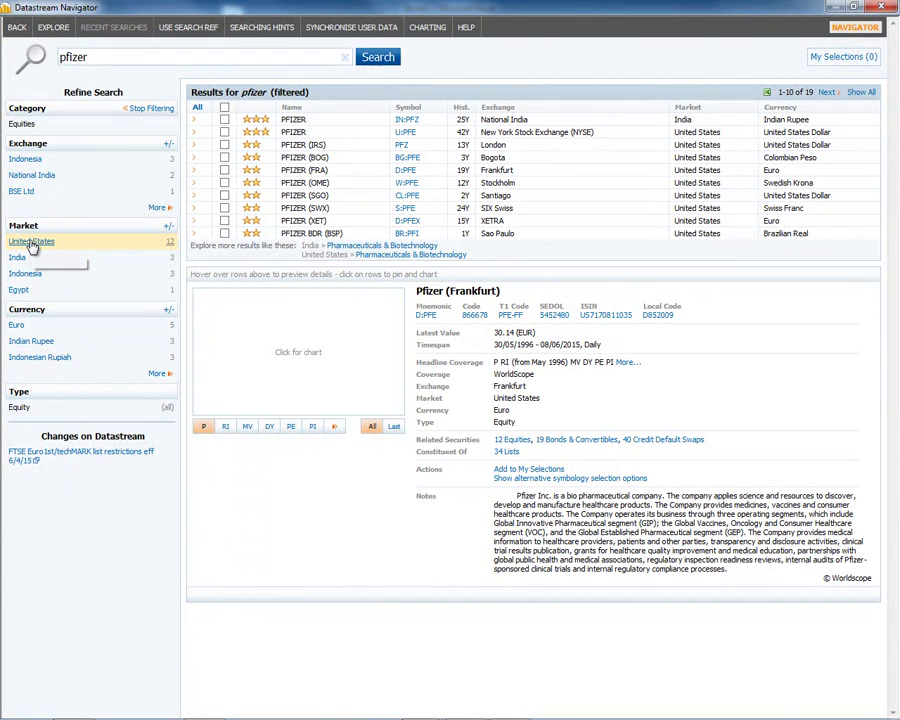
{"action": "left_click", "coordinate": [32, 243]}
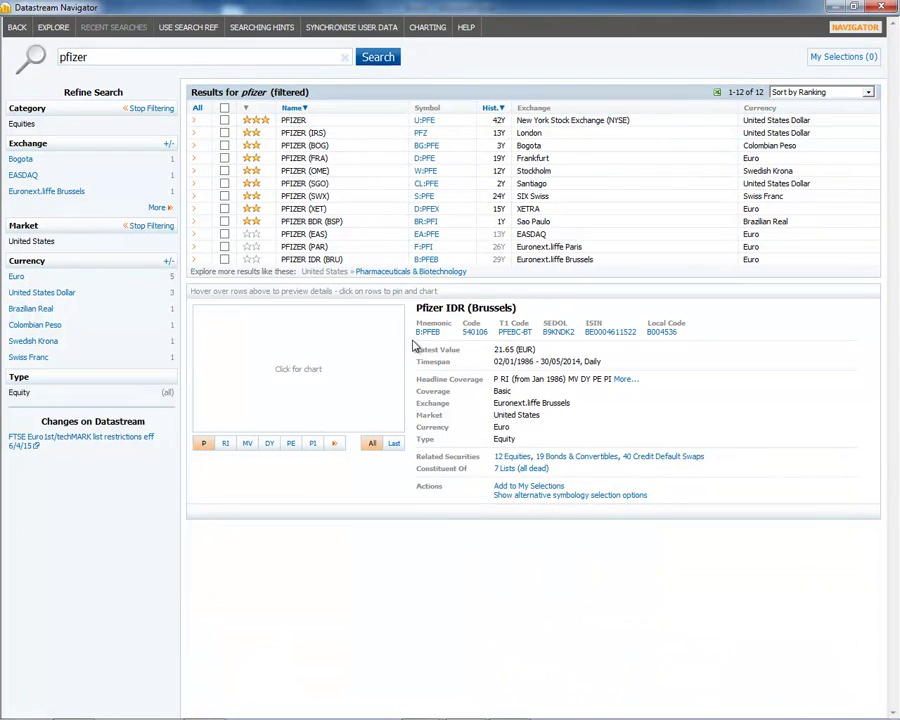
{"action": "left_click", "coordinate": [389, 127]}
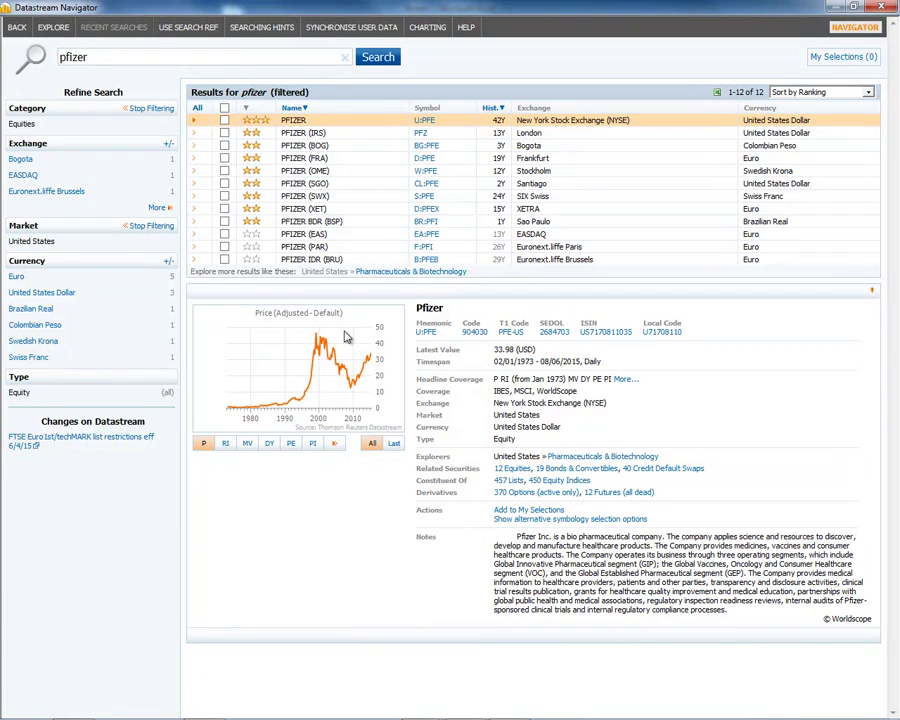
{"action": "left_click", "coordinate": [224, 120]}
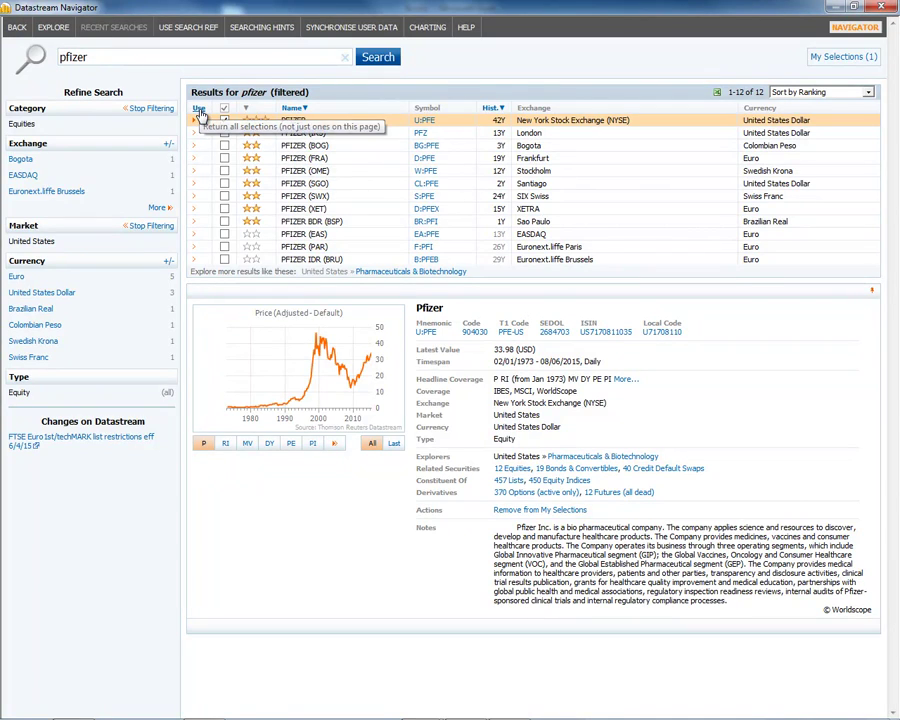
{"action": "left_click", "coordinate": [200, 114]}
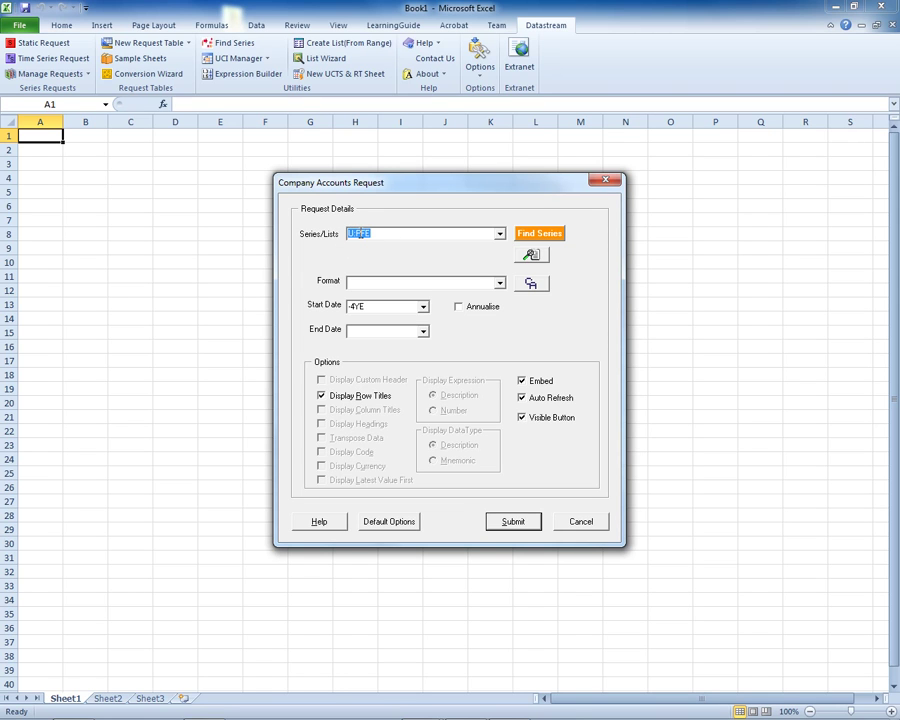
Choose the global company accounts format "Industrials Profit & Loss - Key Items" (299F) for the request
{"action": "left_click", "coordinate": [502, 287]}
{"action": "left_click", "coordinate": [536, 284]}
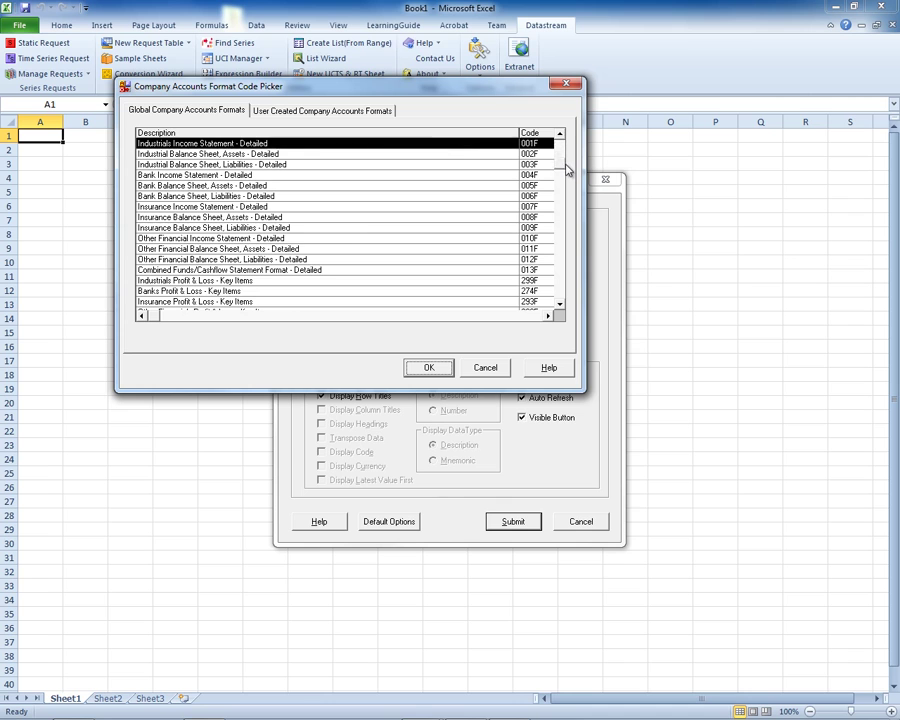
{"action": "scroll", "coordinate": [565, 172], "scroll_direction": "down", "scroll_amount": 1}
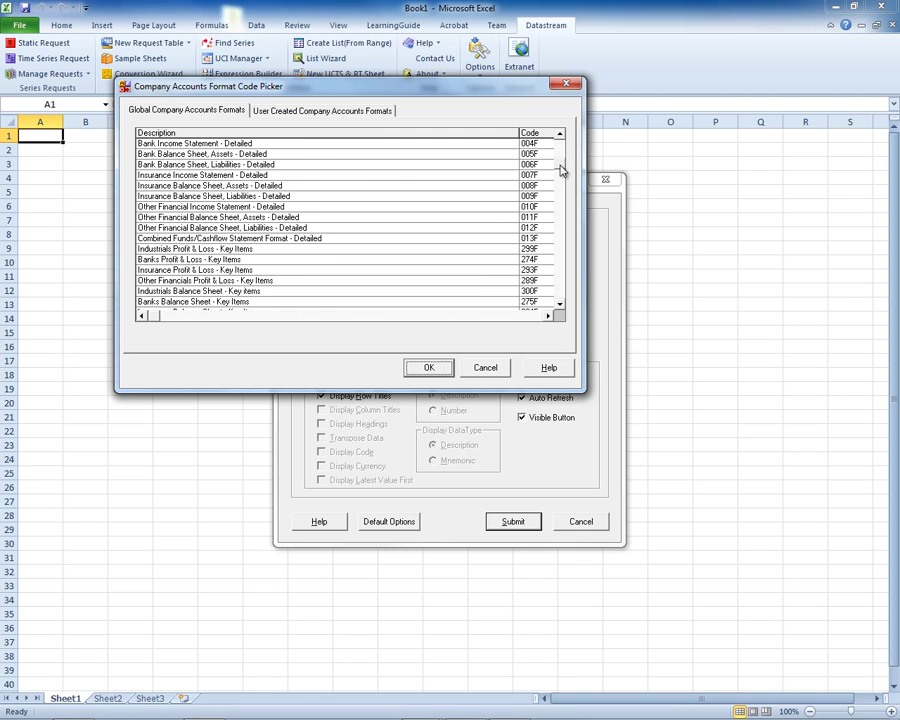
{"action": "scroll", "coordinate": [562, 182], "scroll_direction": "down", "scroll_amount": 2}
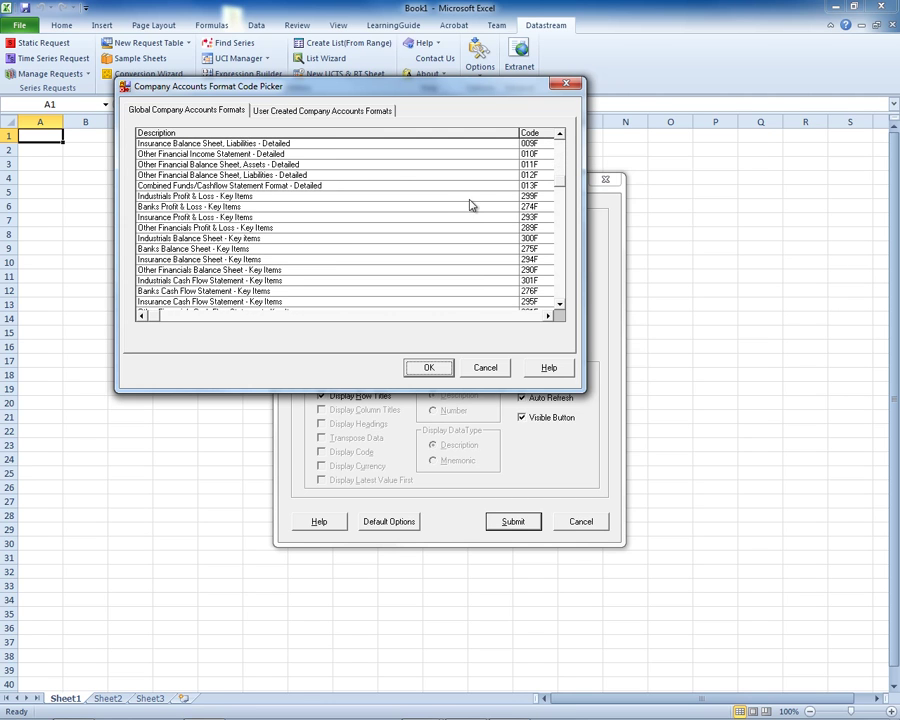
{"action": "left_click", "coordinate": [177, 197]}
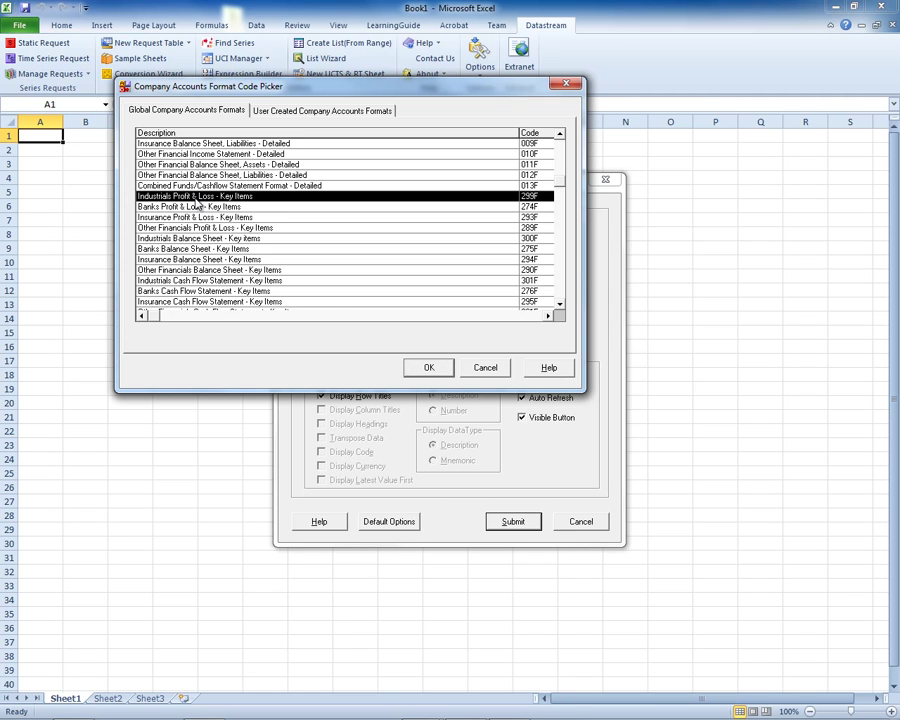
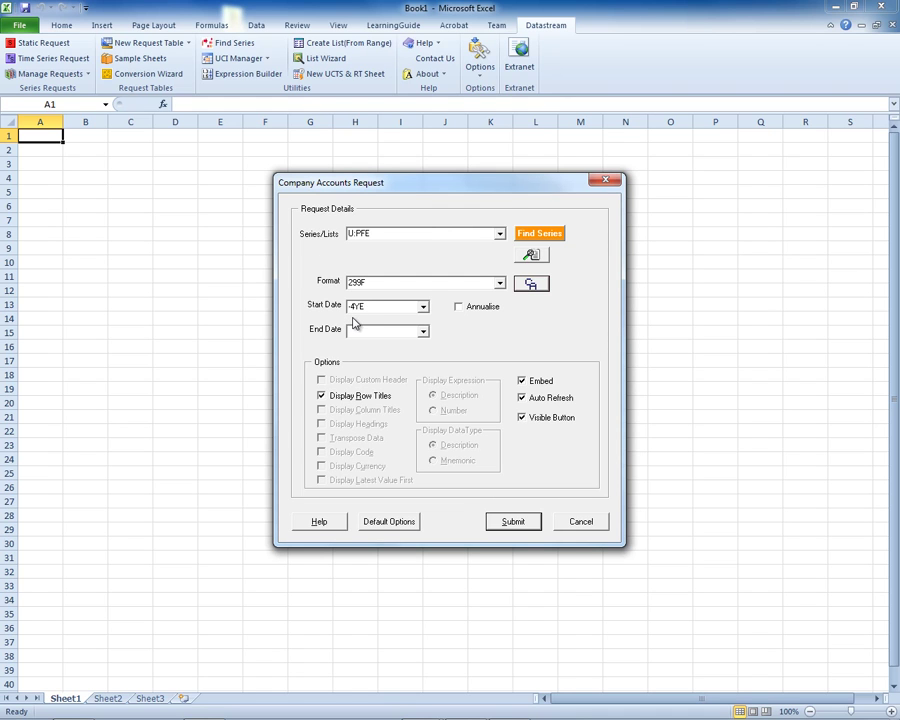
Set the start date of the company accounts request to -5YE
{"action": "double_click", "coordinate": [356, 306]}
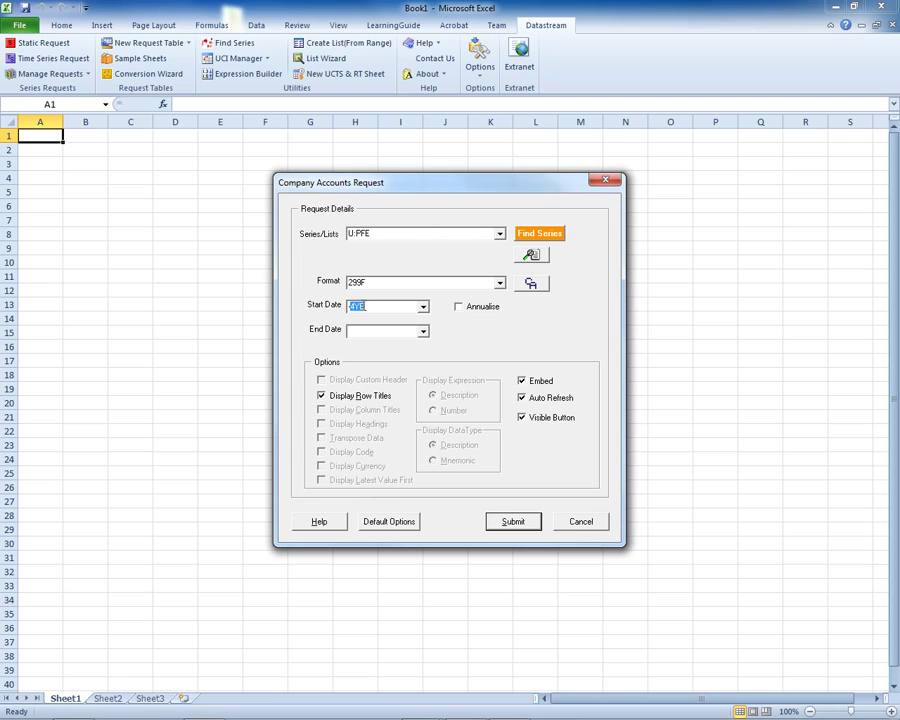
{"action": "type", "text": "-1YE"}
{"action": "type", "text": "5"}
Submit the accounts request with Embed turned off, and widen description column B of the output sheet
{"action": "left_click", "coordinate": [522, 386]}
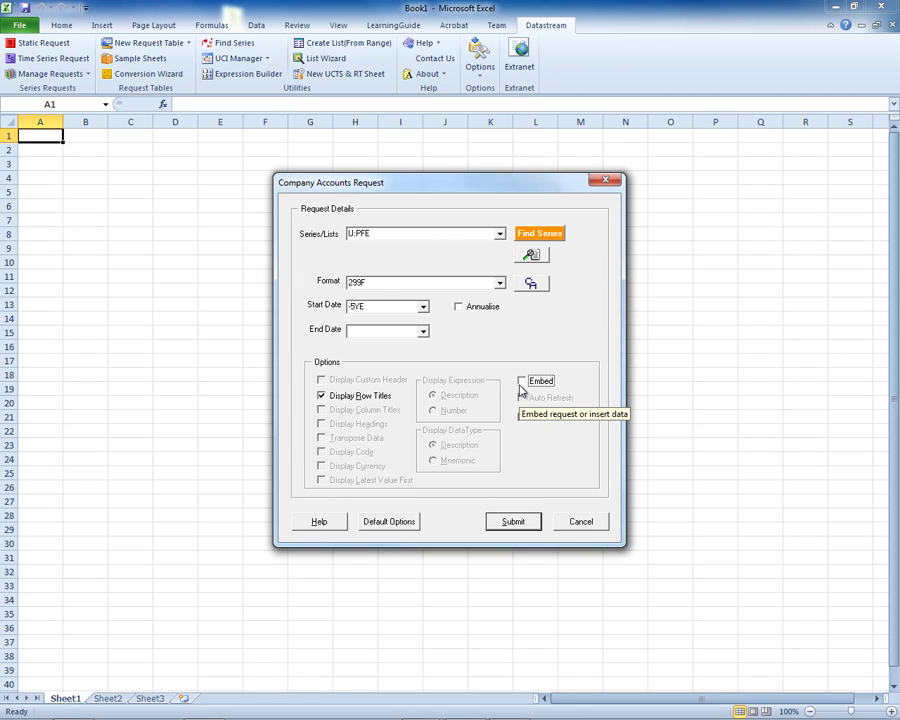
{"action": "left_click", "coordinate": [521, 382]}
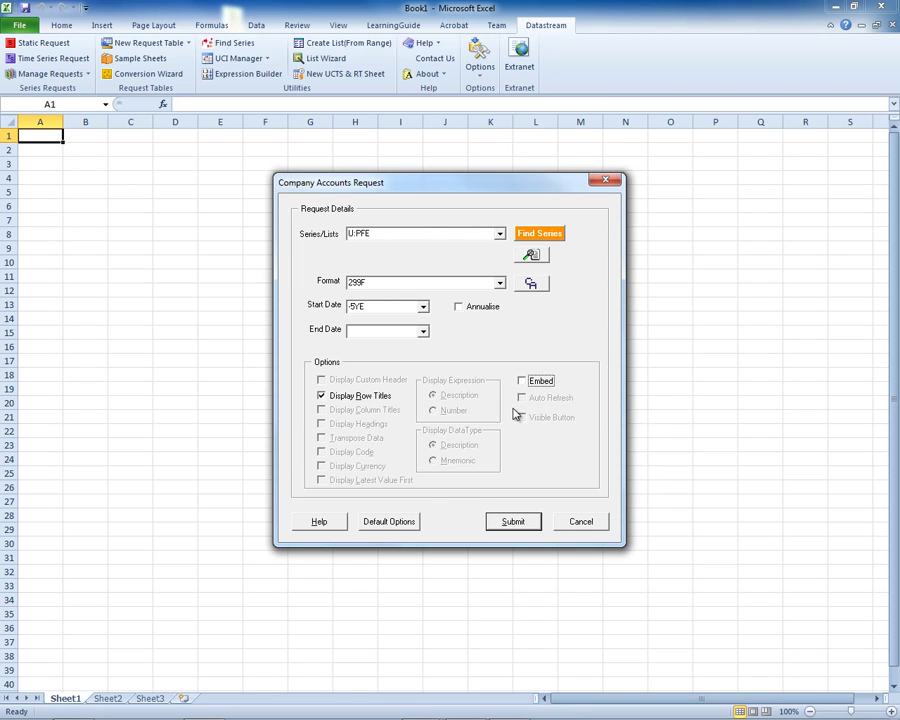
{"action": "left_click", "coordinate": [514, 526]}
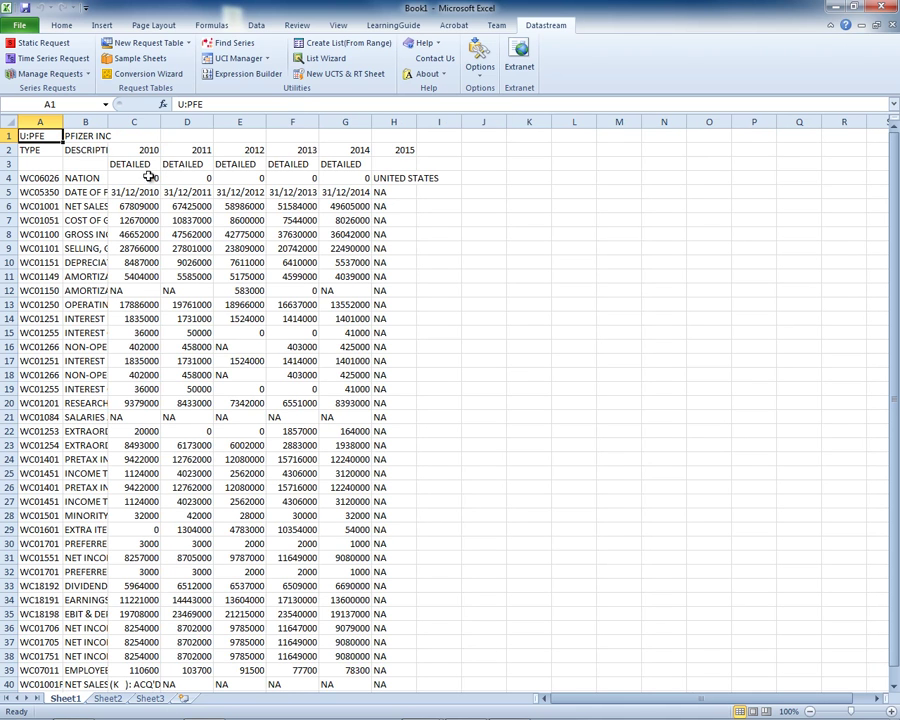
{"action": "left_click_drag", "start_coordinate": [107, 122], "coordinate": [183, 122]}
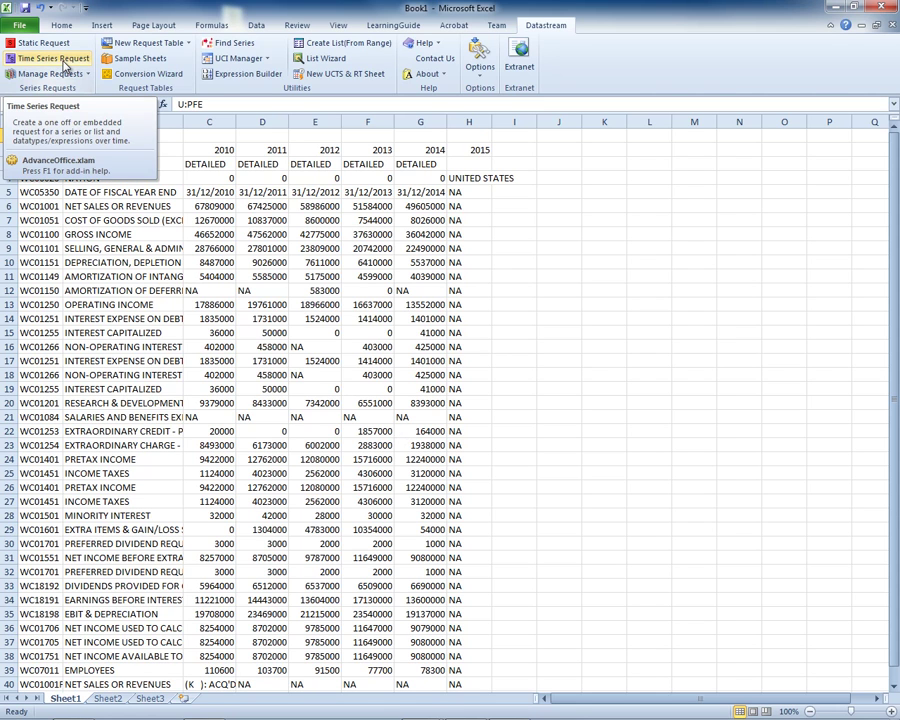
Start a Time Series Request at cell J1 and search for the series "tesco" in a full-size Navigator window
{"action": "left_click", "coordinate": [565, 137]}
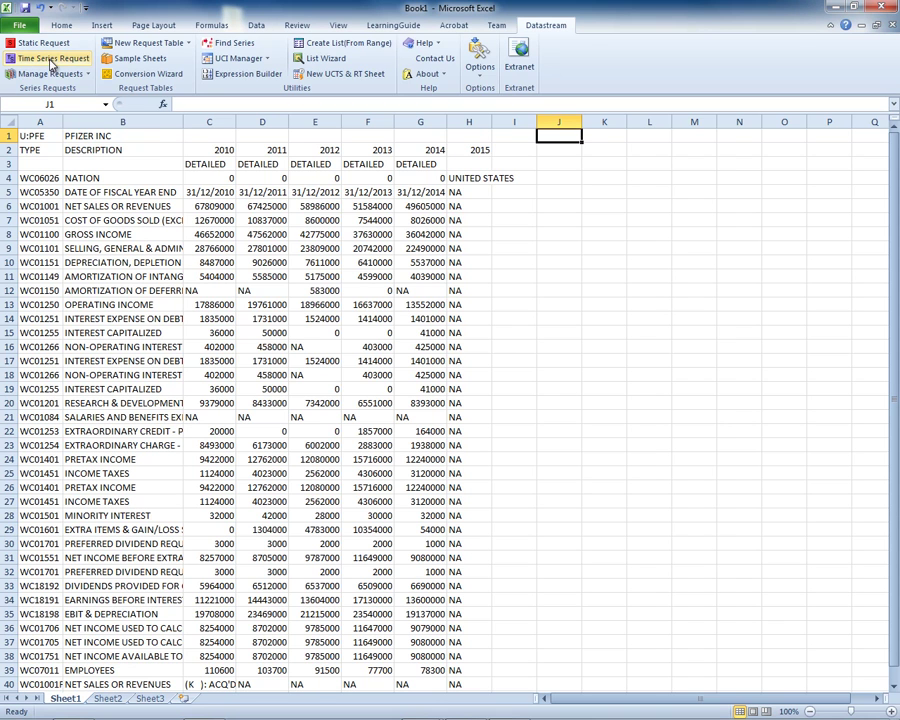
{"action": "left_click", "coordinate": [52, 60]}
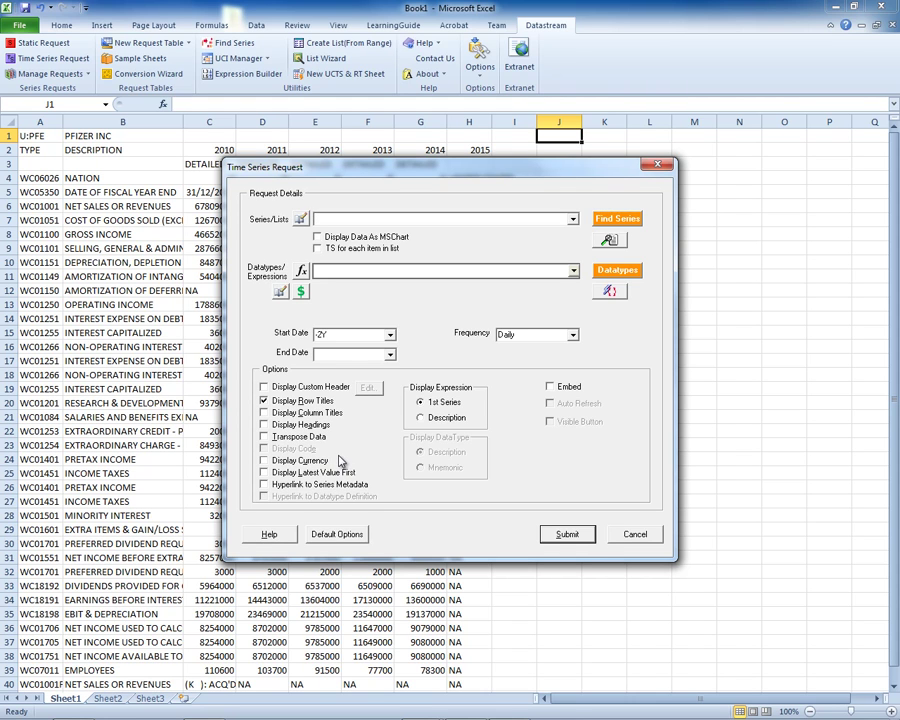
{"action": "left_click", "coordinate": [628, 220]}
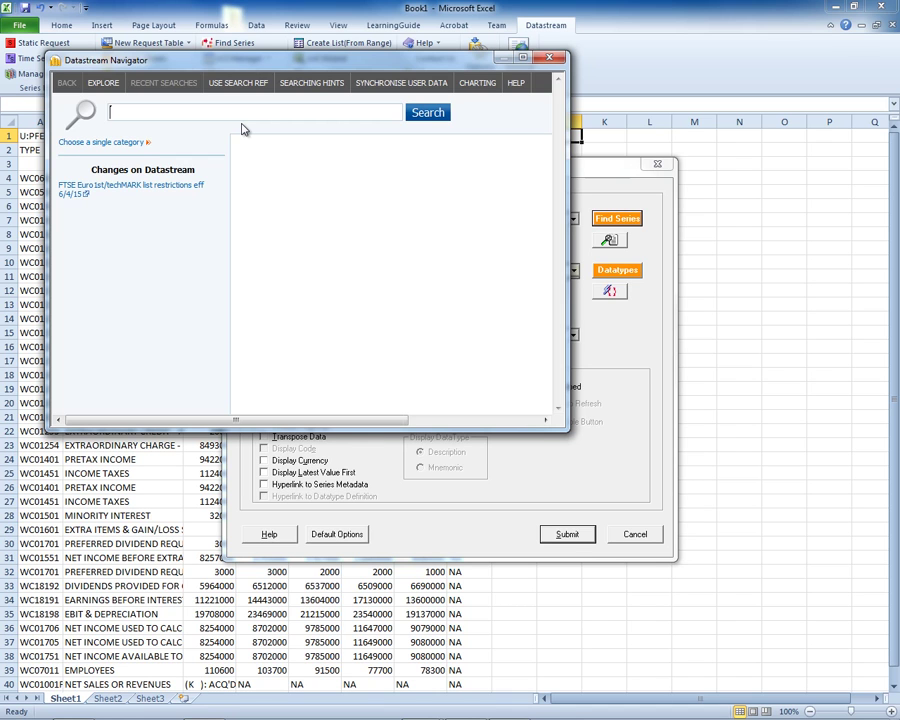
{"action": "type", "text": "tesco"}
{"action": "key", "text": "Return"}
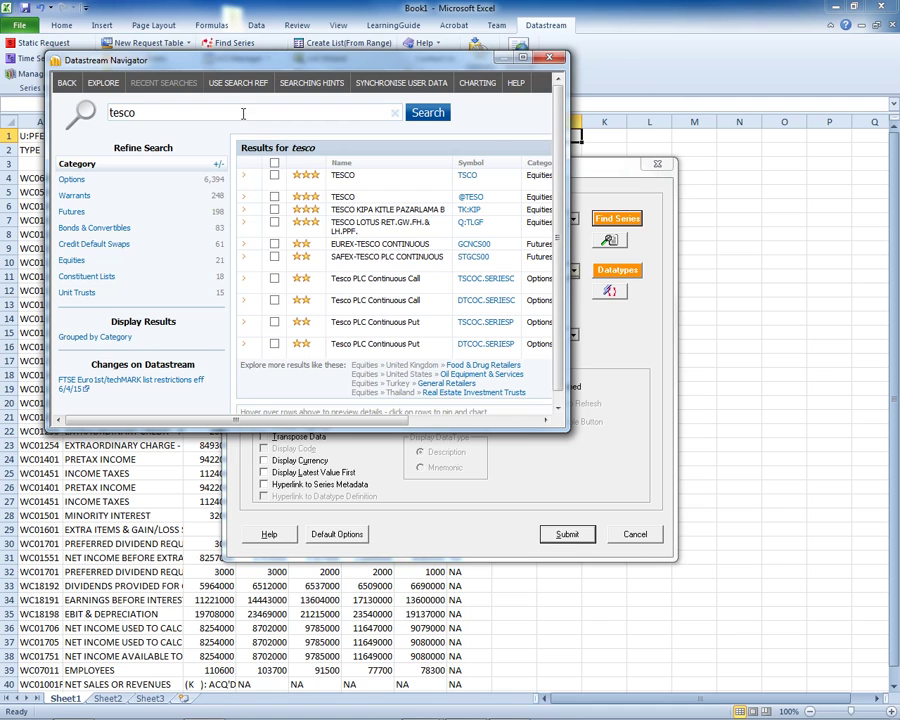
{"action": "left_click", "coordinate": [533, 58]}
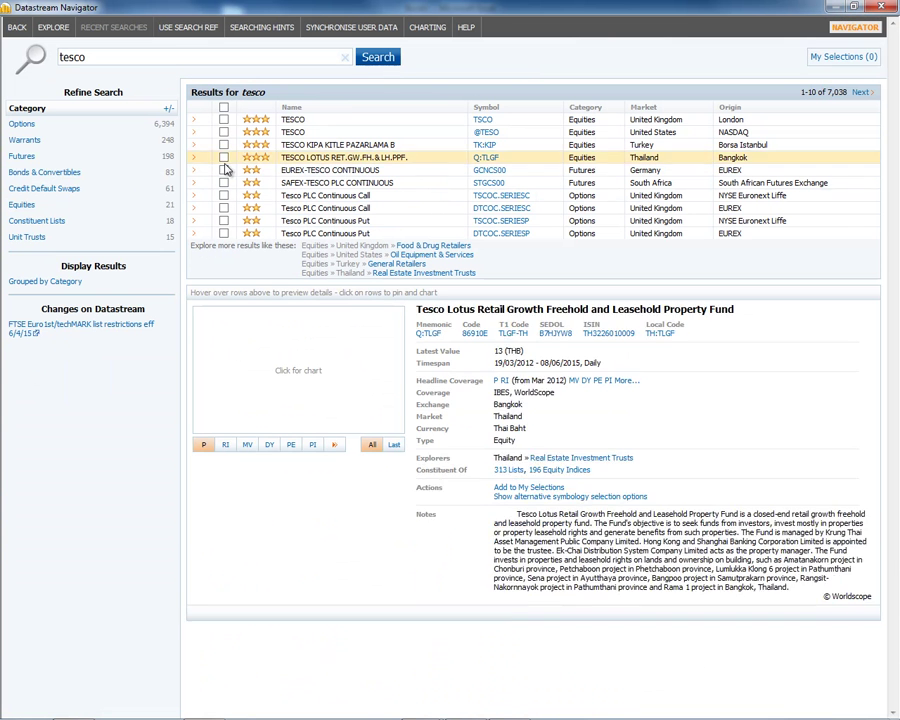
Filter the results to Equities in the United Kingdom market and select the London-listed TESCO series (TSCO)
{"action": "left_click", "coordinate": [22, 206]}
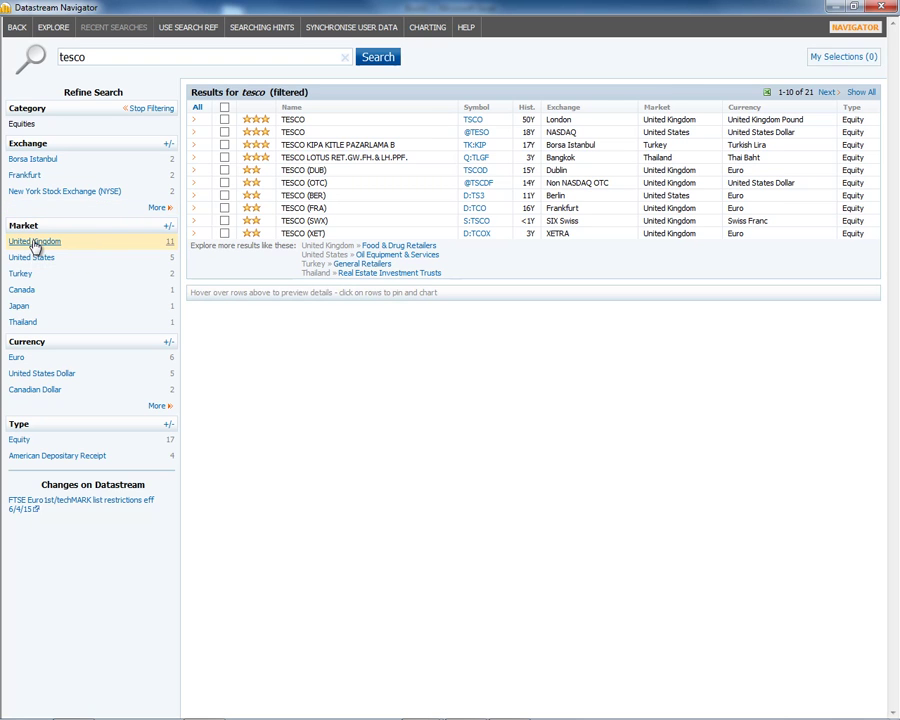
{"action": "left_click", "coordinate": [34, 244]}
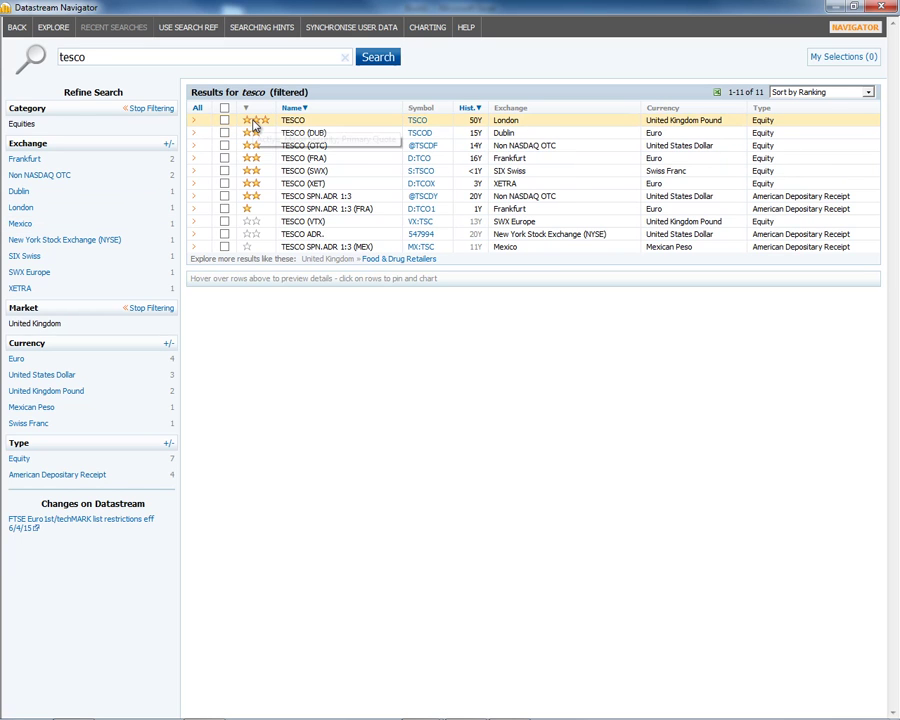
{"action": "mouse_move", "coordinate": [474, 124]}
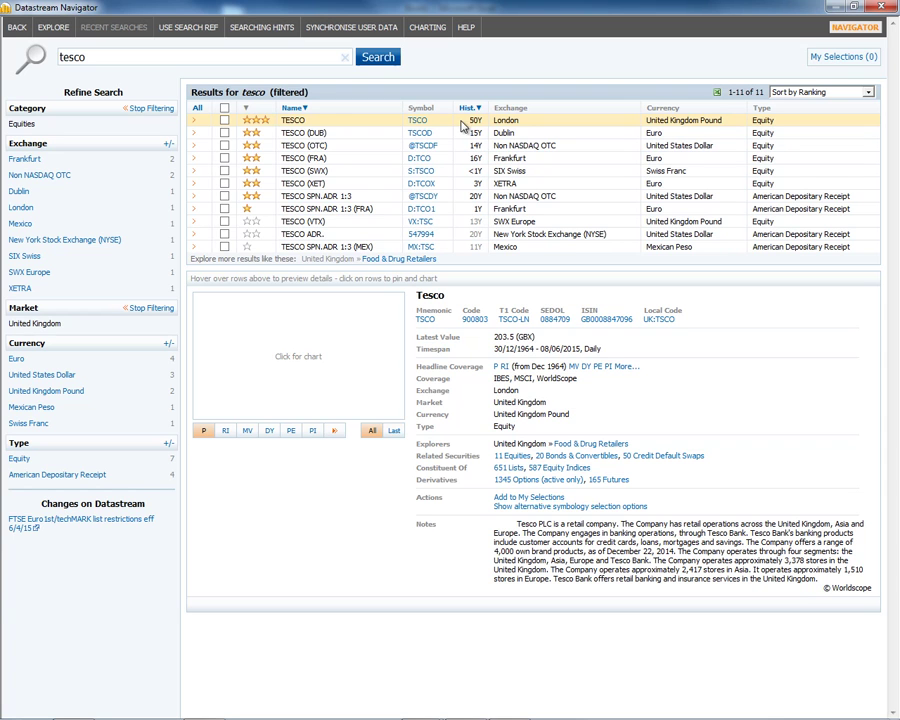
{"action": "left_click", "coordinate": [224, 120]}
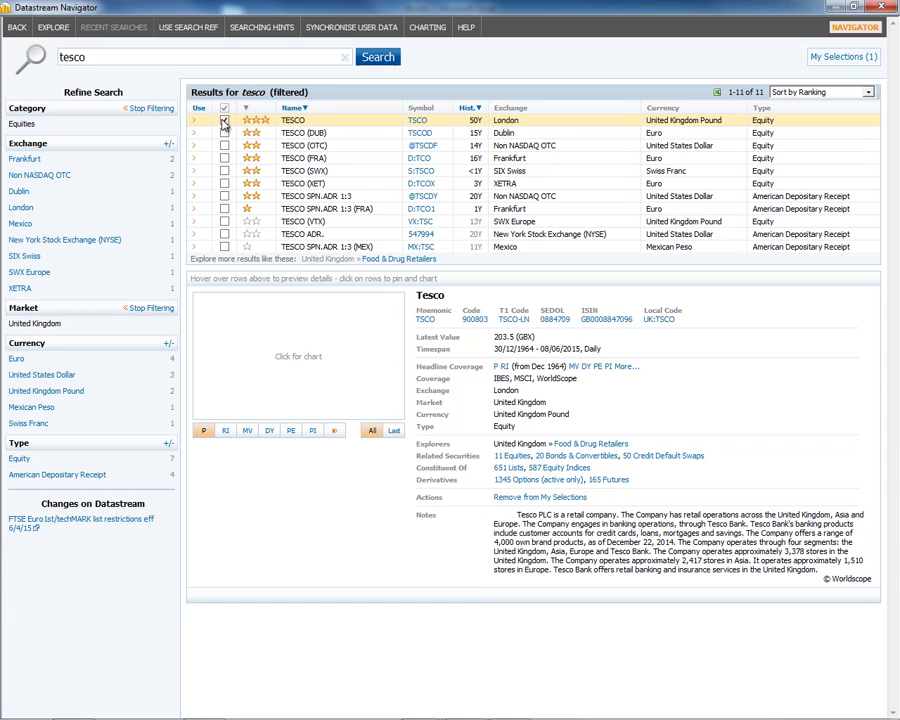
Search for "sainsbury", select the London-listed SAINSBURY (J) series (SBRY), and return both selected series to the time series request
{"action": "left_click", "coordinate": [58, 52]}
{"action": "type", "text": "sai"}
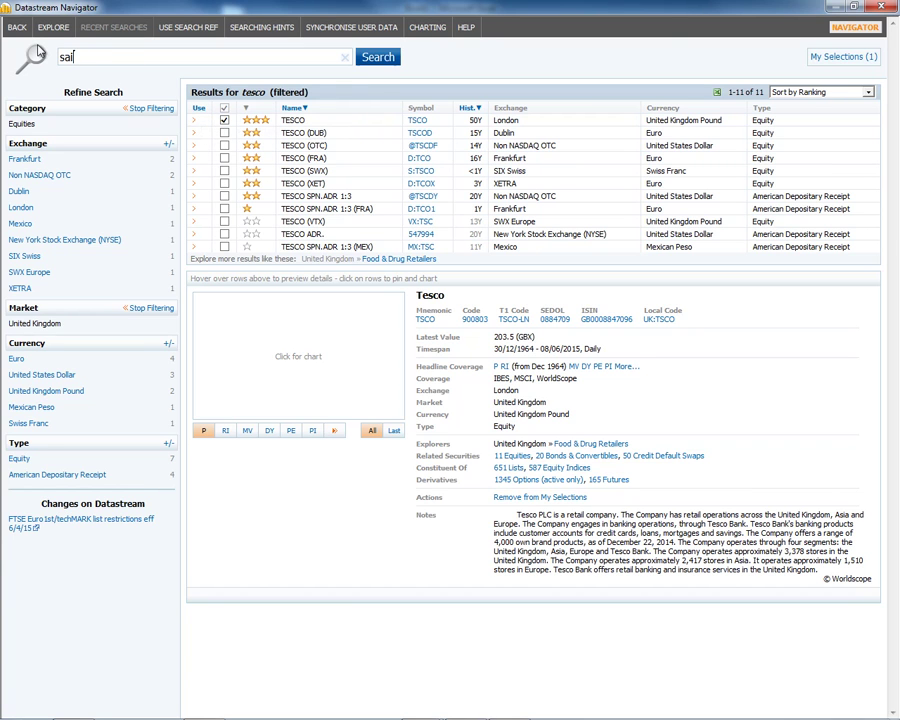
{"action": "type", "text": "nsbury"}
{"action": "key", "text": "Return"}
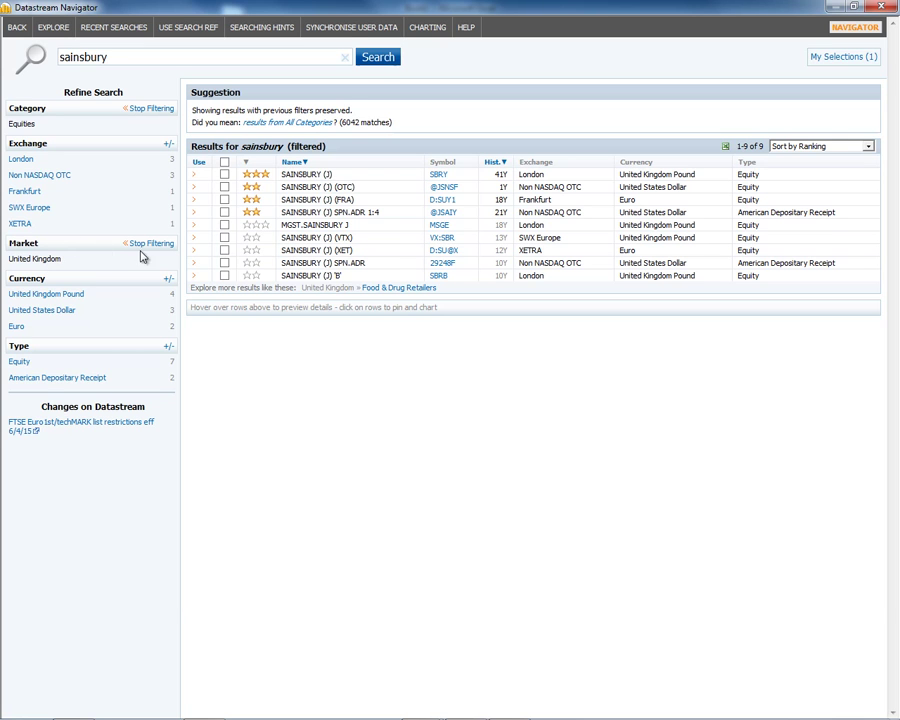
{"action": "left_click", "coordinate": [224, 174]}
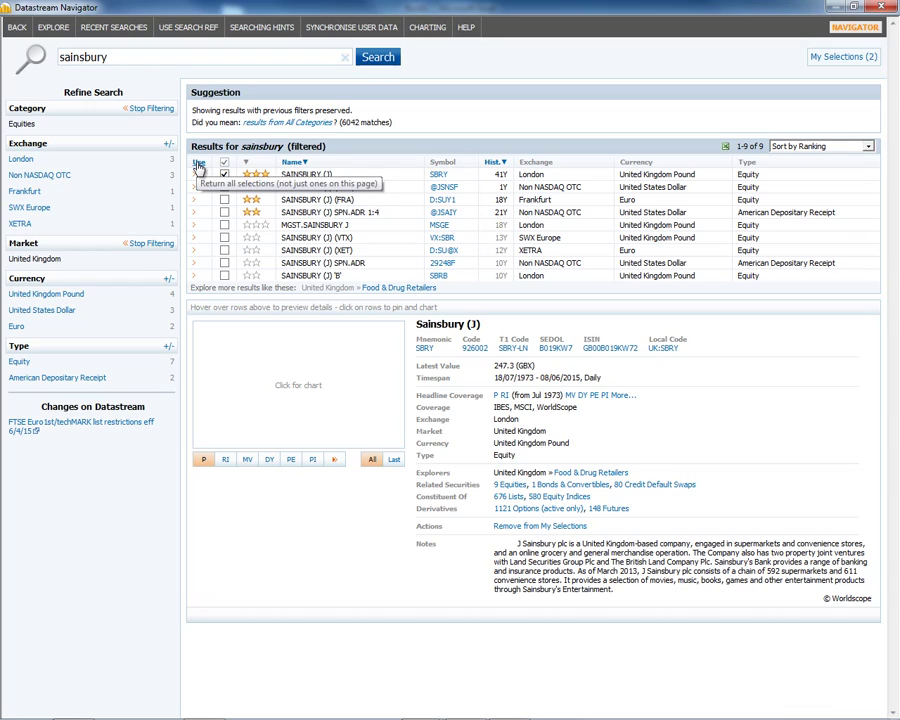
{"action": "left_click", "coordinate": [199, 165]}
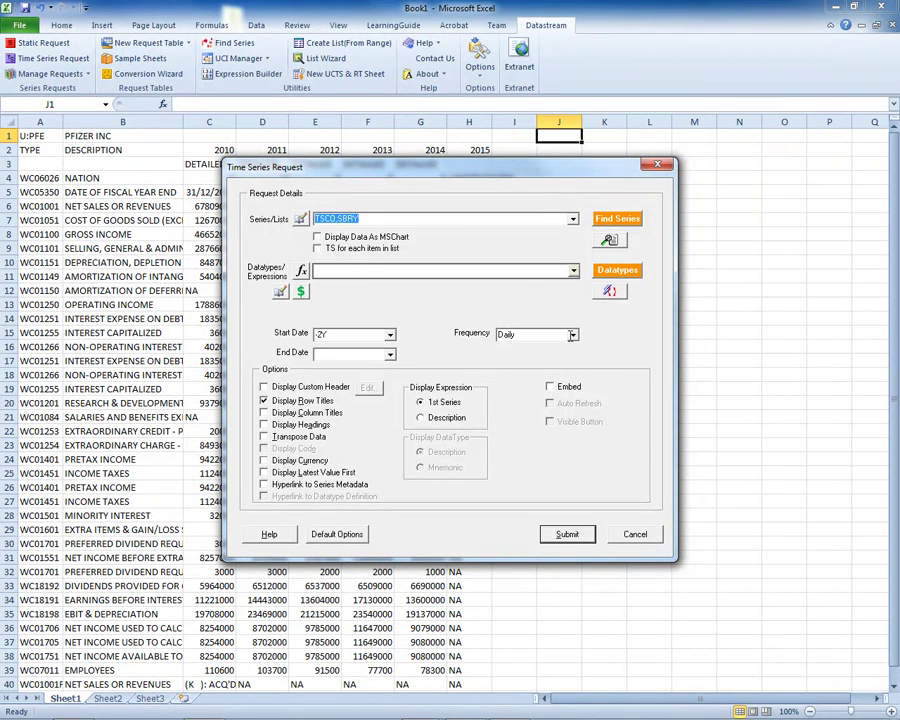
Choose Daily frequency, turn on column titles, headings and currency display, and submit the TSCO,SBRY request
{"action": "left_click", "coordinate": [573, 335]}
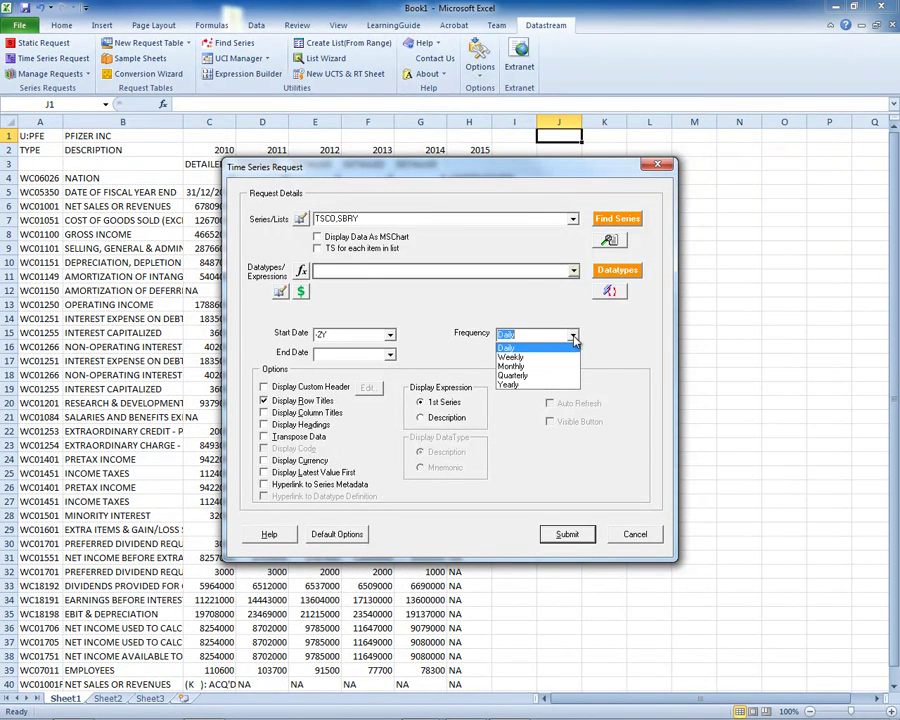
{"action": "left_click", "coordinate": [540, 347]}
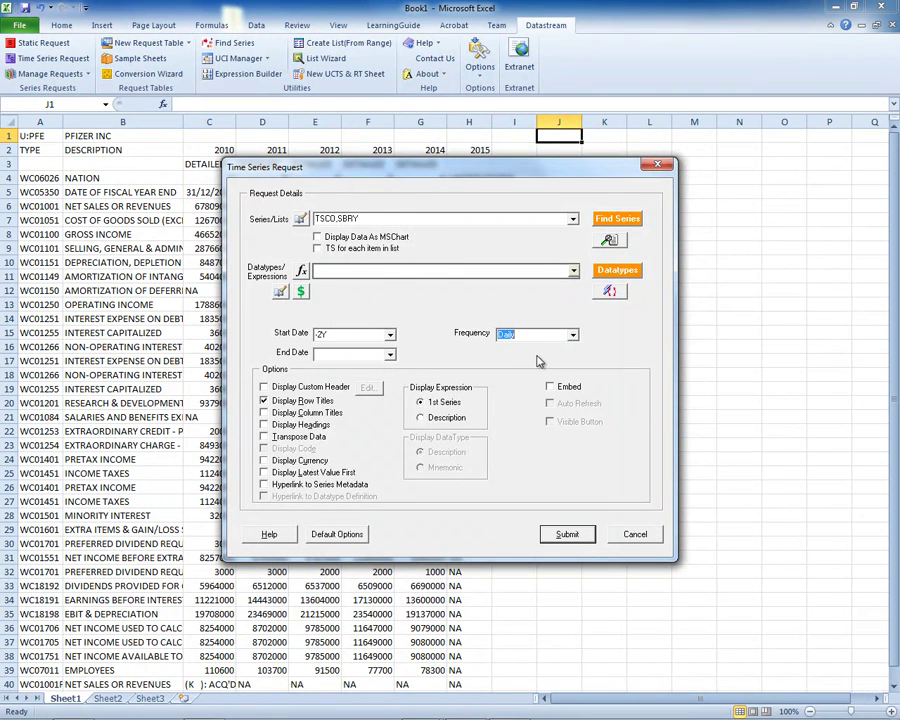
{"action": "left_click", "coordinate": [264, 412]}
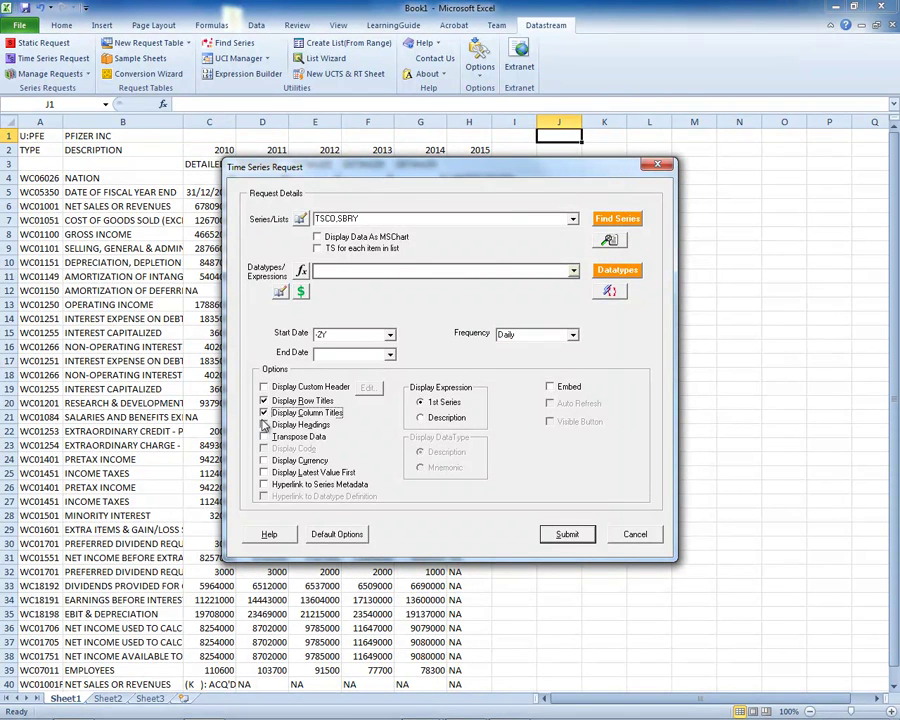
{"action": "left_click", "coordinate": [264, 424]}
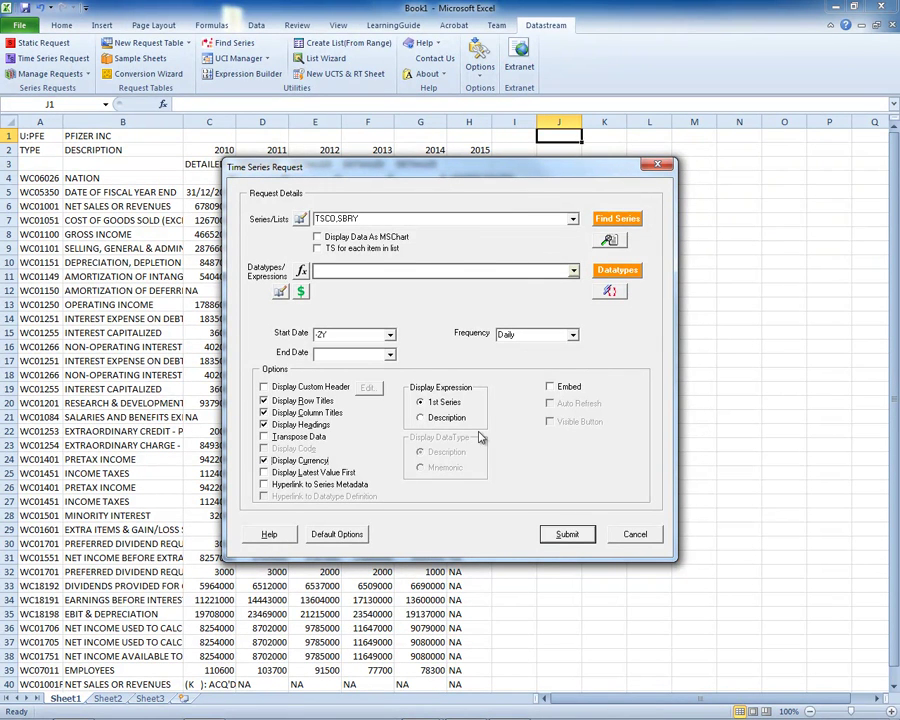
{"action": "left_click", "coordinate": [562, 536]}
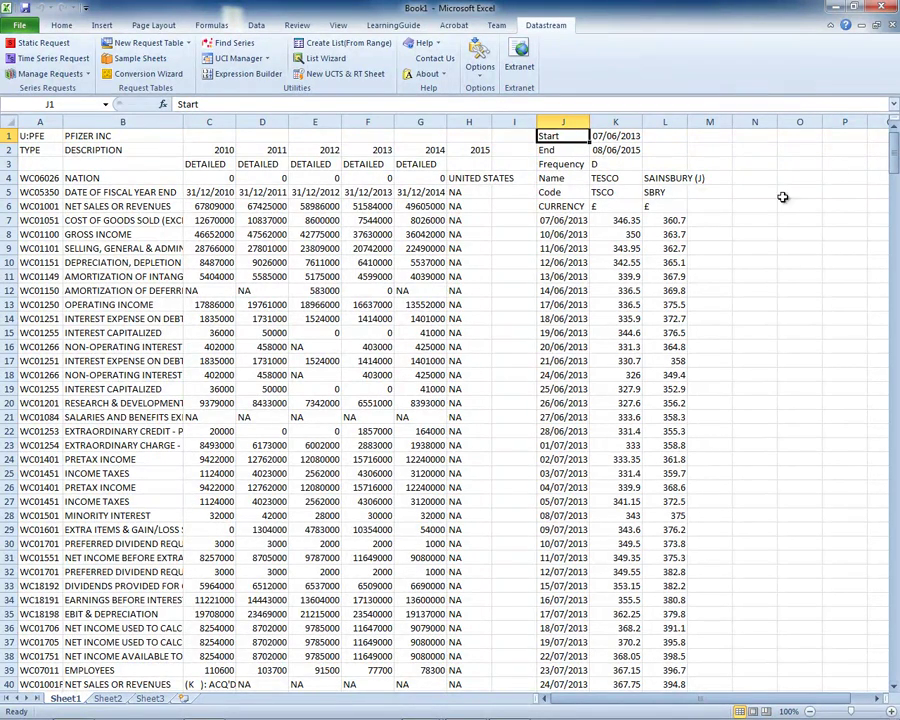
Review the Tesco and Sainsbury daily price output down to its last row and return to the start of the sheet
{"action": "left_click", "coordinate": [886, 158]}
{"action": "left_click_drag", "start_coordinate": [895, 160], "coordinate": [896, 195]}
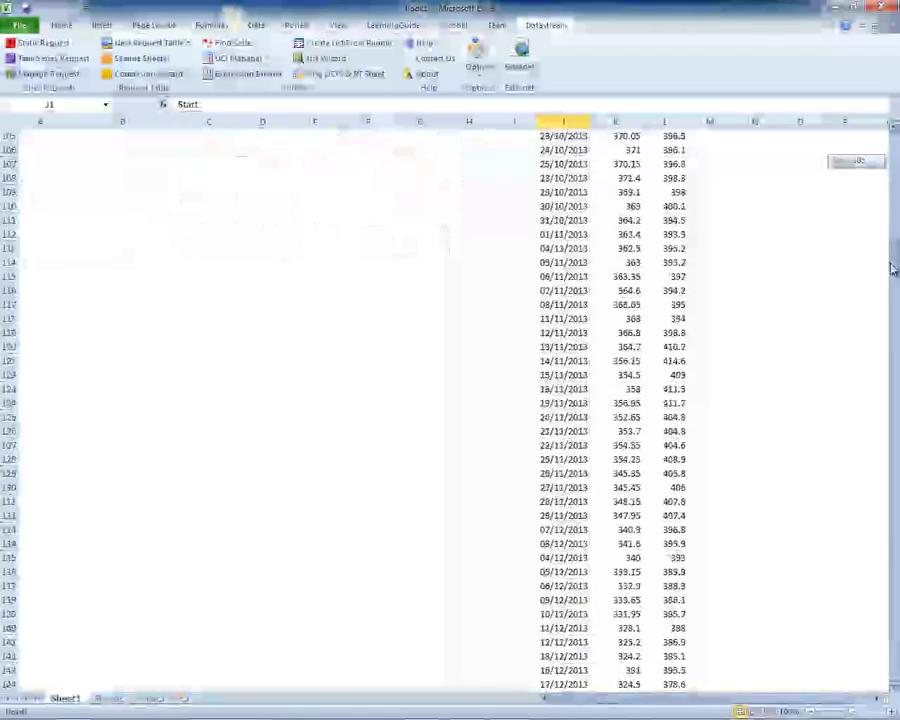
{"action": "left_click_drag", "start_coordinate": [896, 271], "coordinate": [895, 623]}
{"action": "left_click_drag", "start_coordinate": [895, 623], "coordinate": [895, 652]}
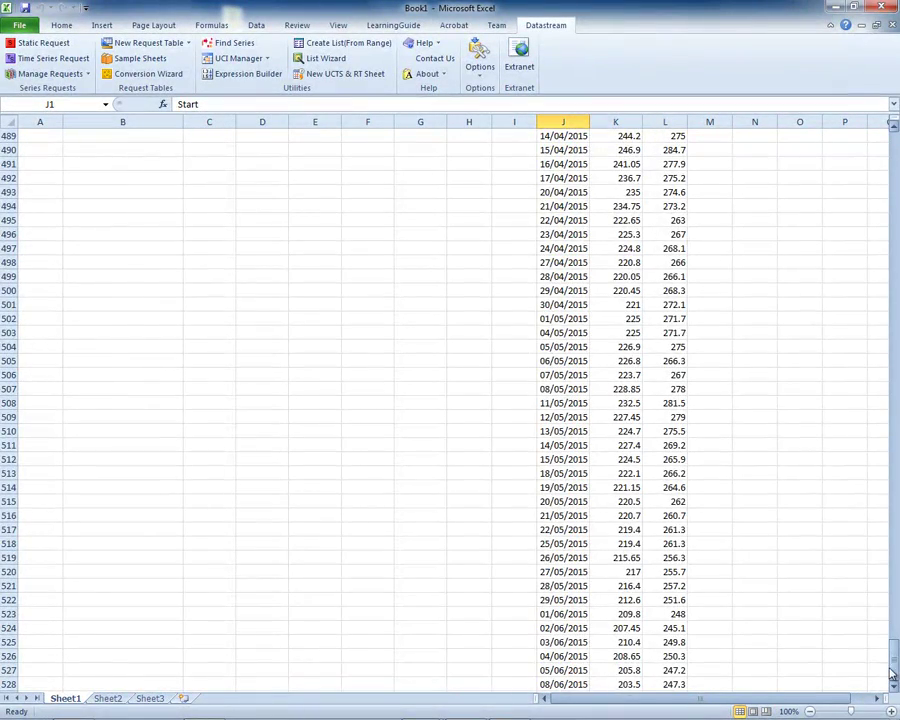
{"action": "left_click_drag", "start_coordinate": [895, 670], "coordinate": [895, 130]}
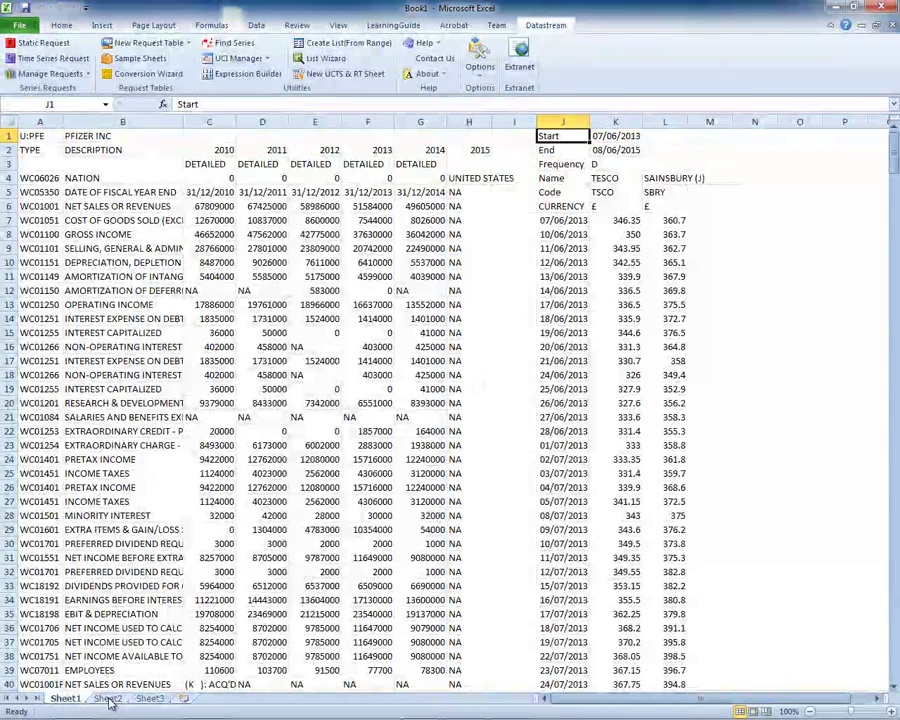
Start a new Time Series Request at cell A1 of Sheet2 and search the series for "ftse100"
{"action": "left_click", "coordinate": [107, 698]}
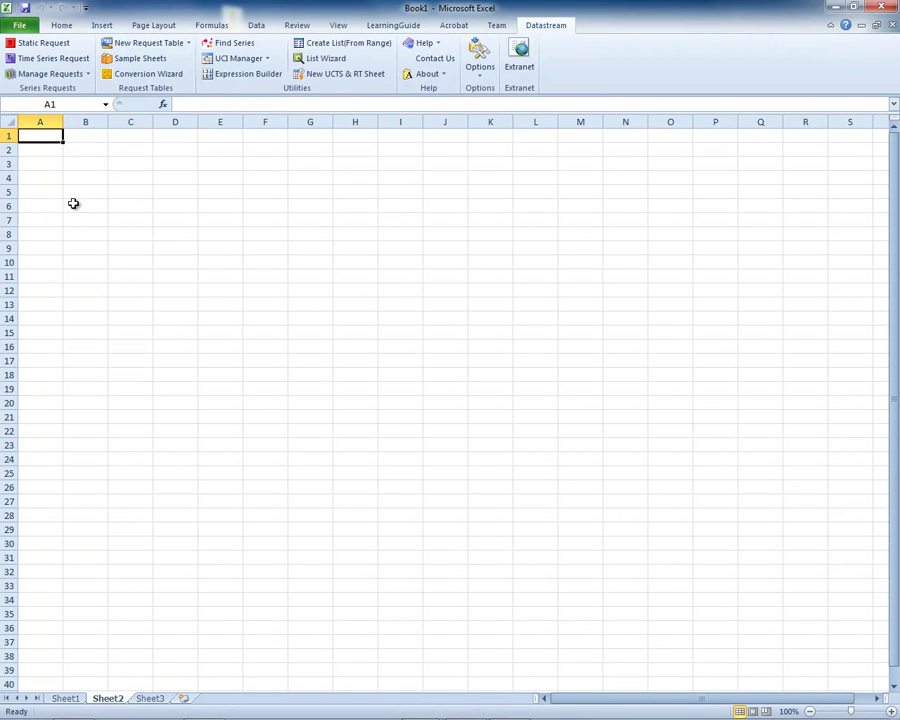
{"action": "left_click", "coordinate": [54, 58]}
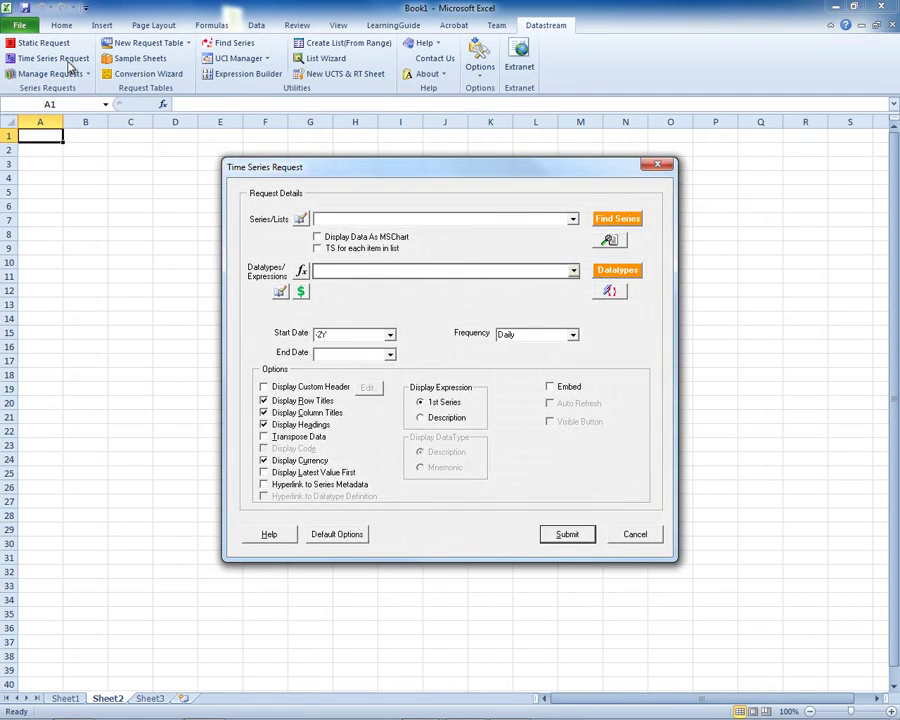
{"action": "left_click", "coordinate": [618, 221]}
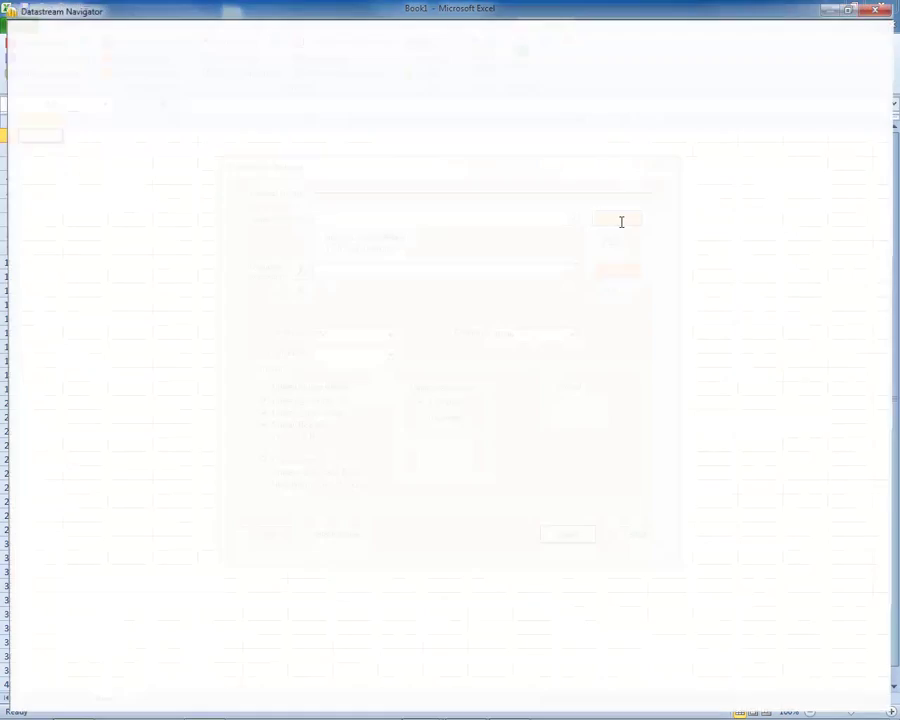
{"action": "left_click_drag", "start_coordinate": [126, 58], "coordinate": [30, 68]}
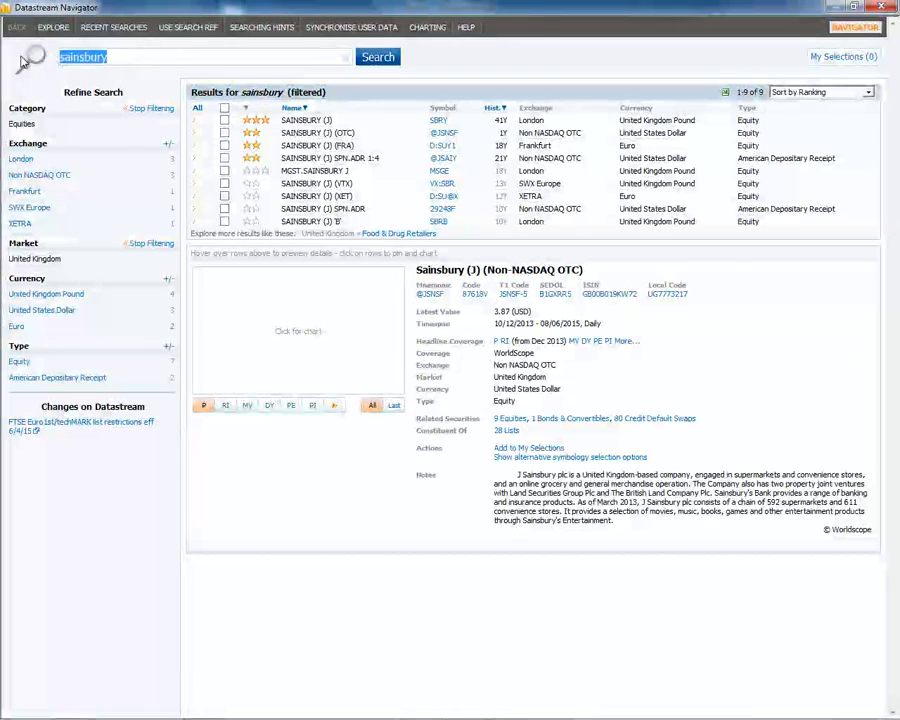
{"action": "type", "text": "ftse"}
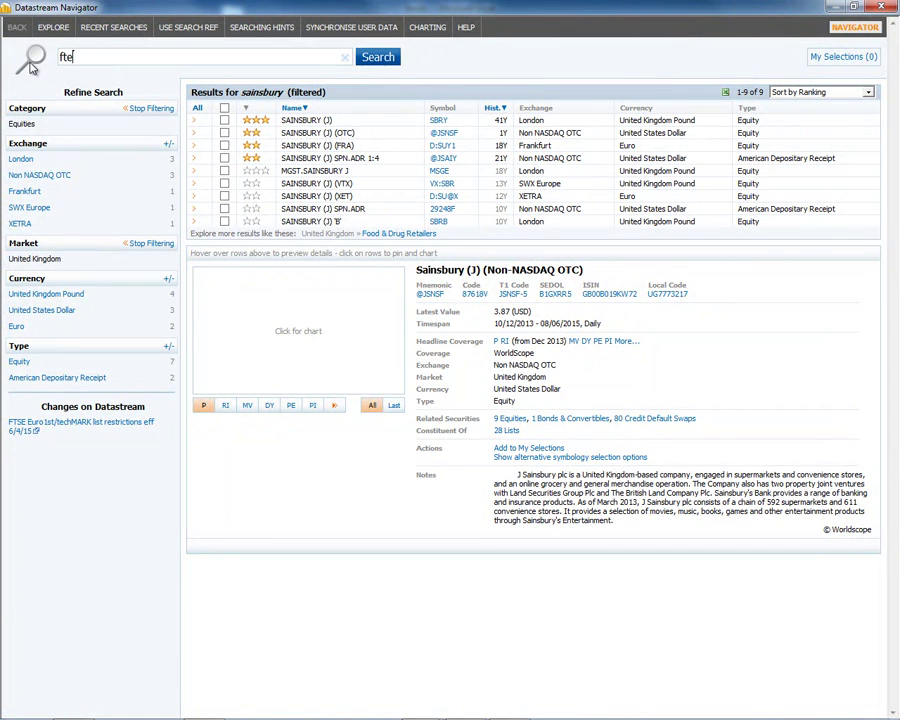
{"action": "type", "text": "100"}
{"action": "key", "text": "Return"}
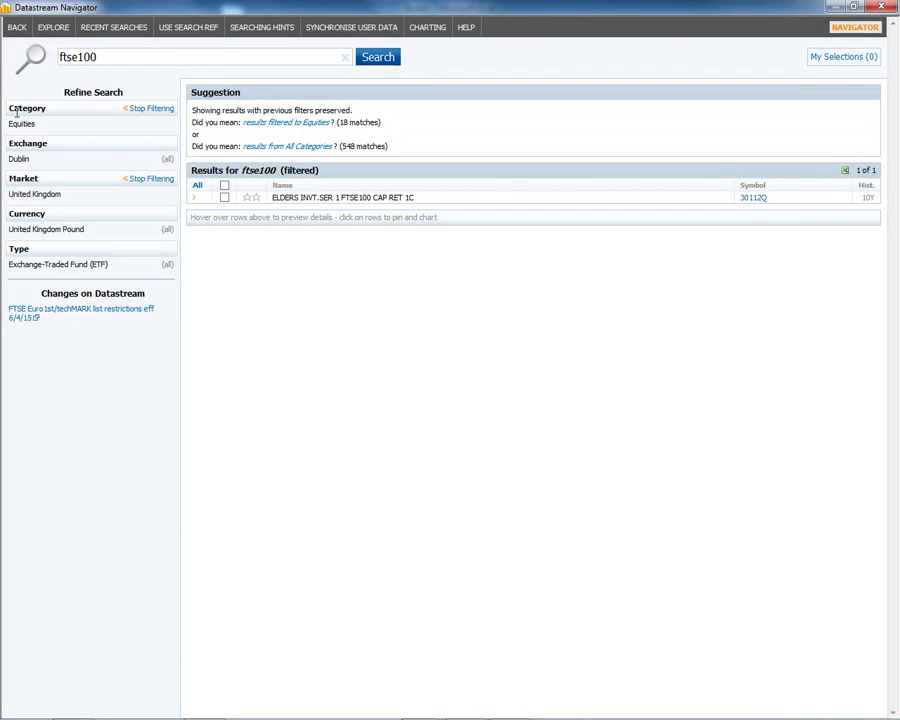
Replace the Equities category filter with Equity Indices, select the FTSE 100 index, and return it to the request
{"action": "left_click", "coordinate": [144, 110]}
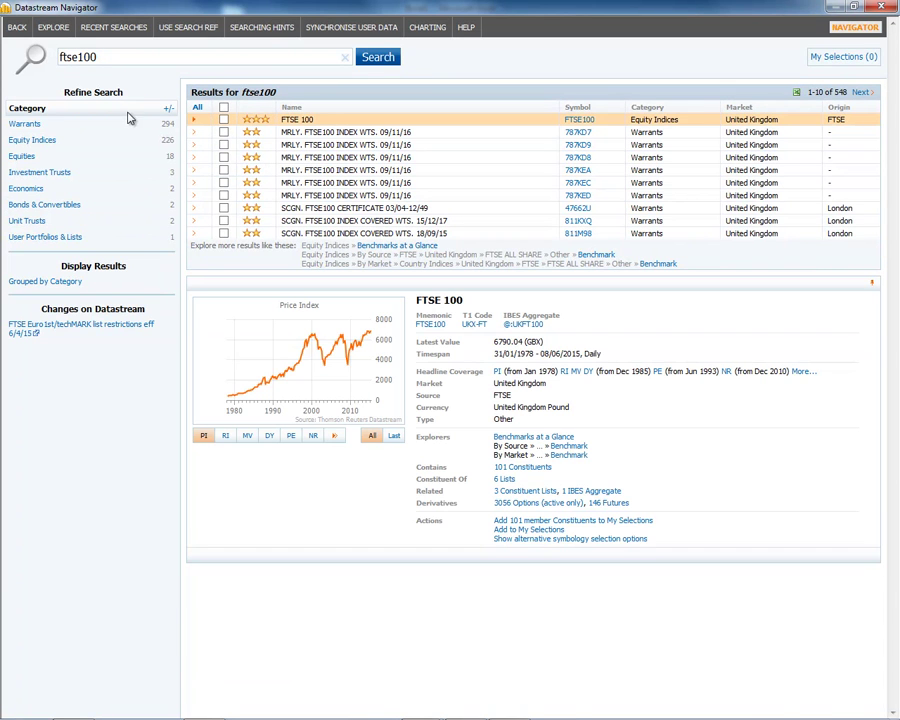
{"action": "left_click", "coordinate": [43, 141]}
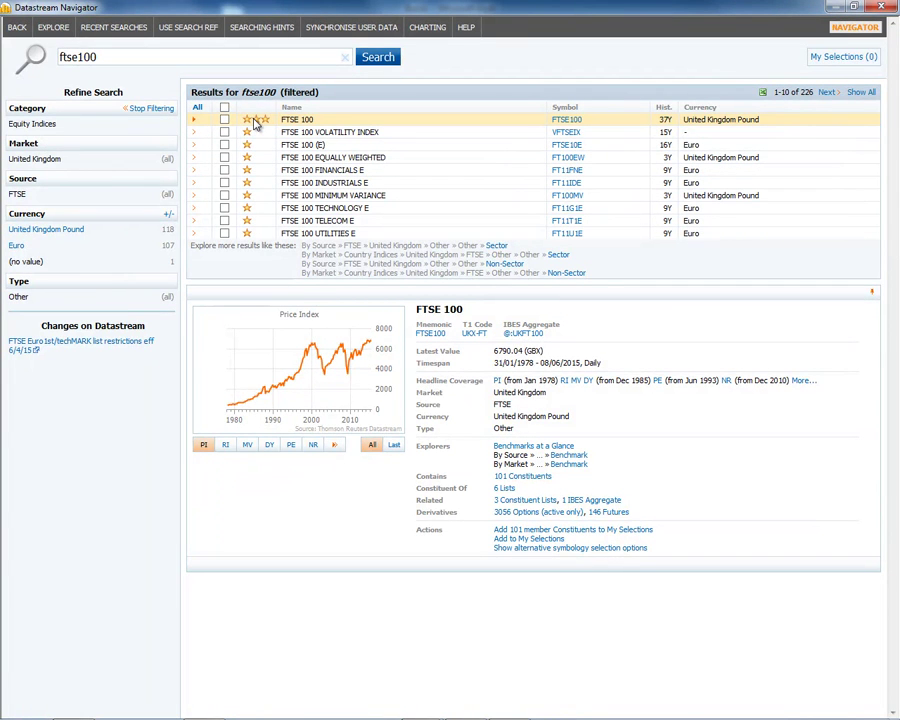
{"action": "mouse_move", "coordinate": [257, 122]}
{"action": "mouse_move", "coordinate": [670, 119]}
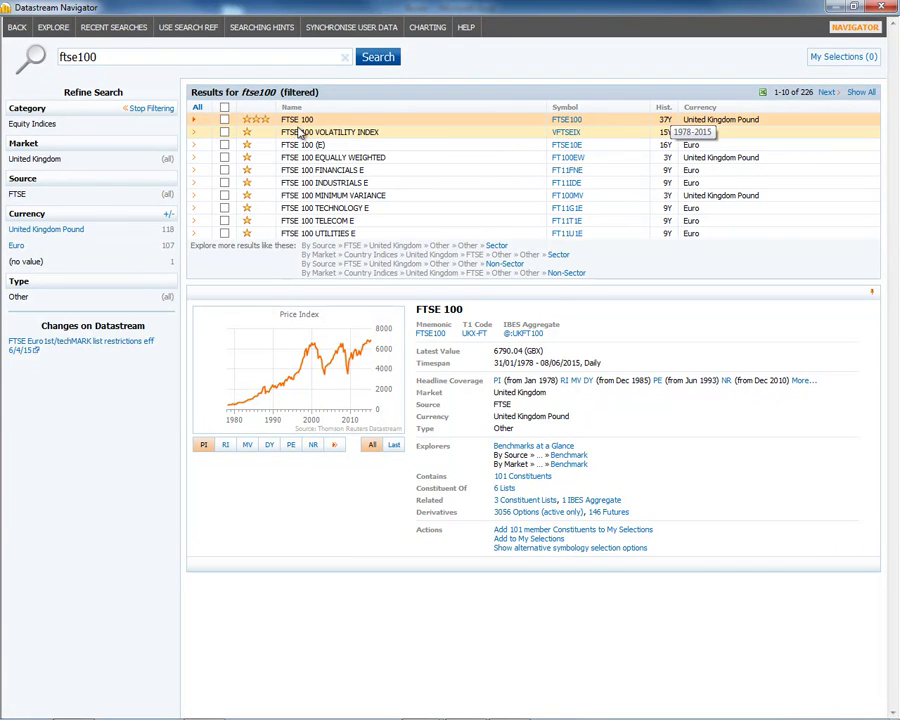
{"action": "left_click", "coordinate": [224, 121]}
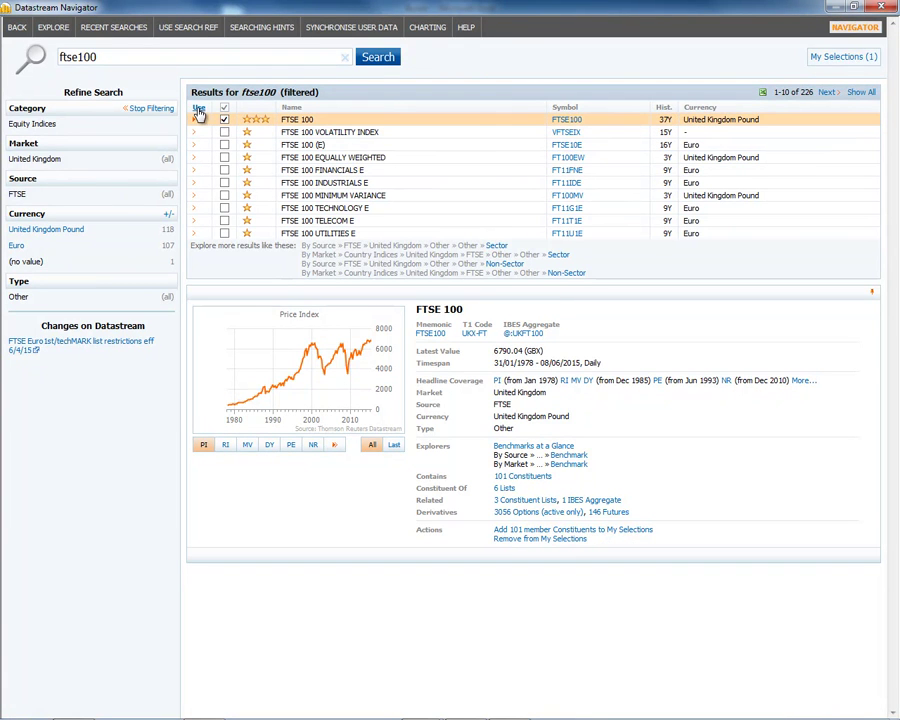
{"action": "left_click", "coordinate": [199, 109]}
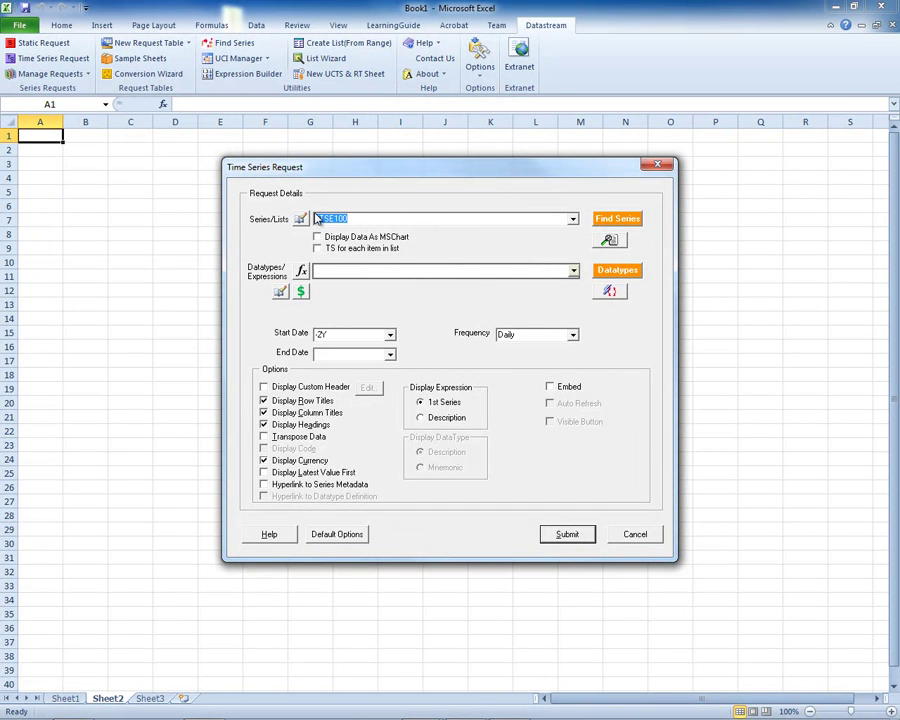
Change the series to the constituent list LFTSE100 and enable a time series for each item in the list
{"action": "left_click", "coordinate": [329, 220]}
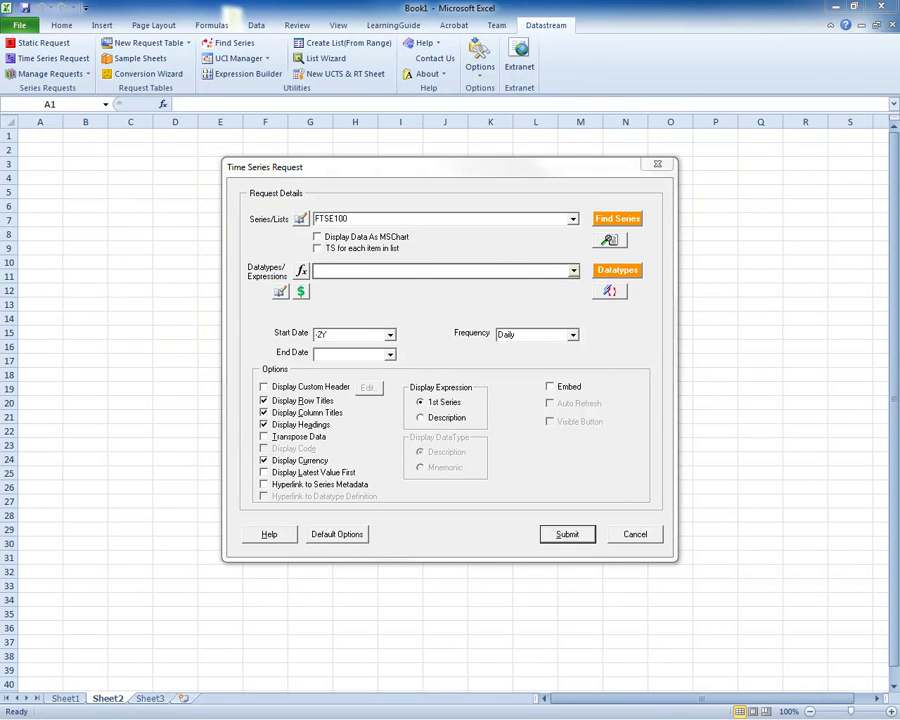
{"action": "left_click", "coordinate": [315, 220]}
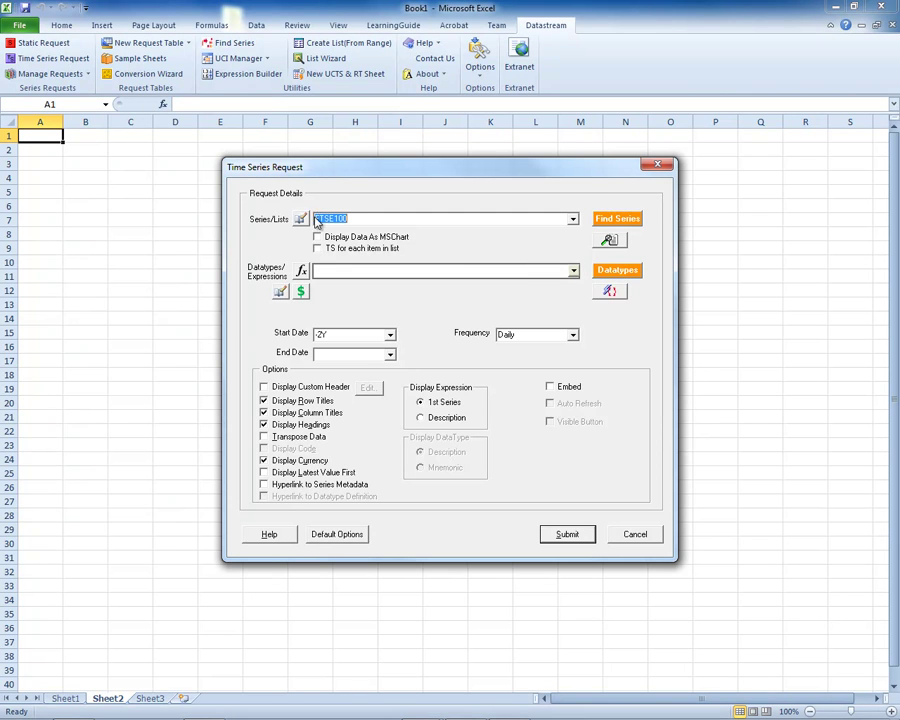
{"action": "left_click", "coordinate": [353, 219]}
{"action": "left_click", "coordinate": [317, 249]}
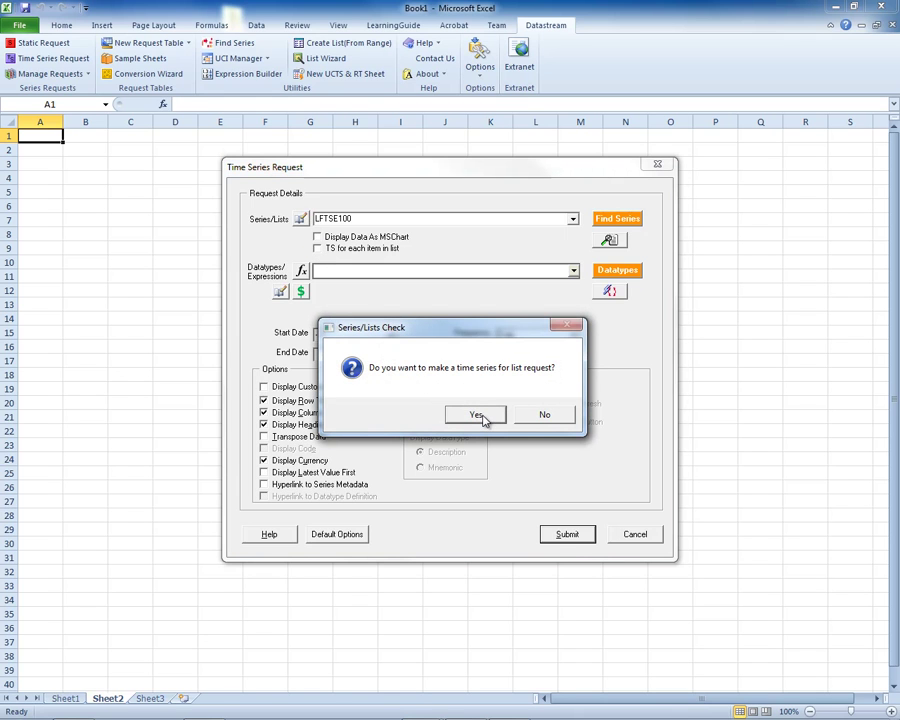
{"action": "left_click", "coordinate": [480, 415]}
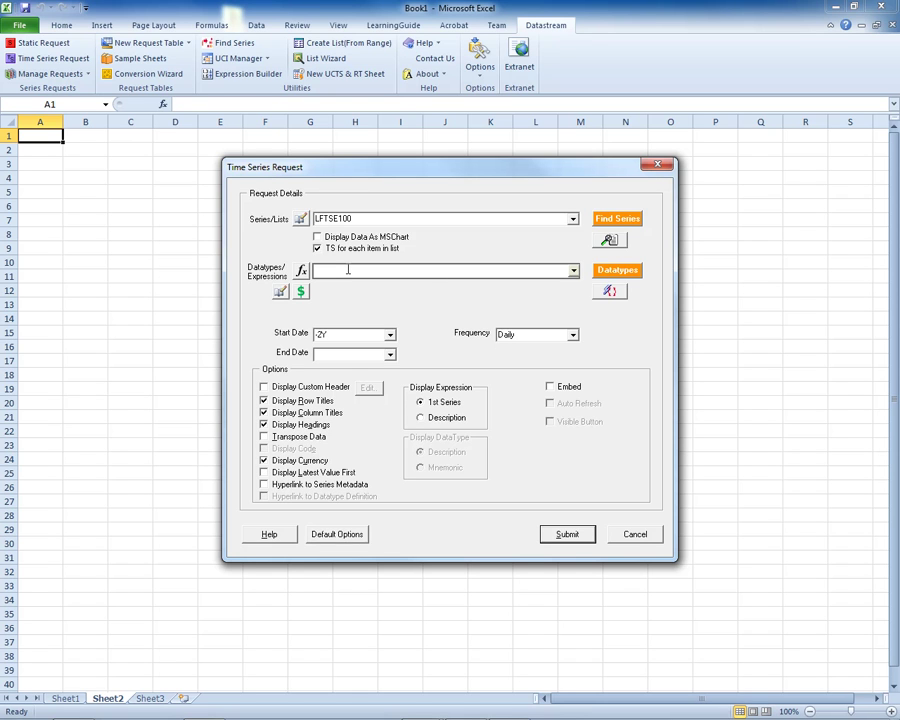
Find datatypes in the Equities category by searching "market value", and select Market Value (Capital) (MV)
{"action": "left_click", "coordinate": [618, 272]}
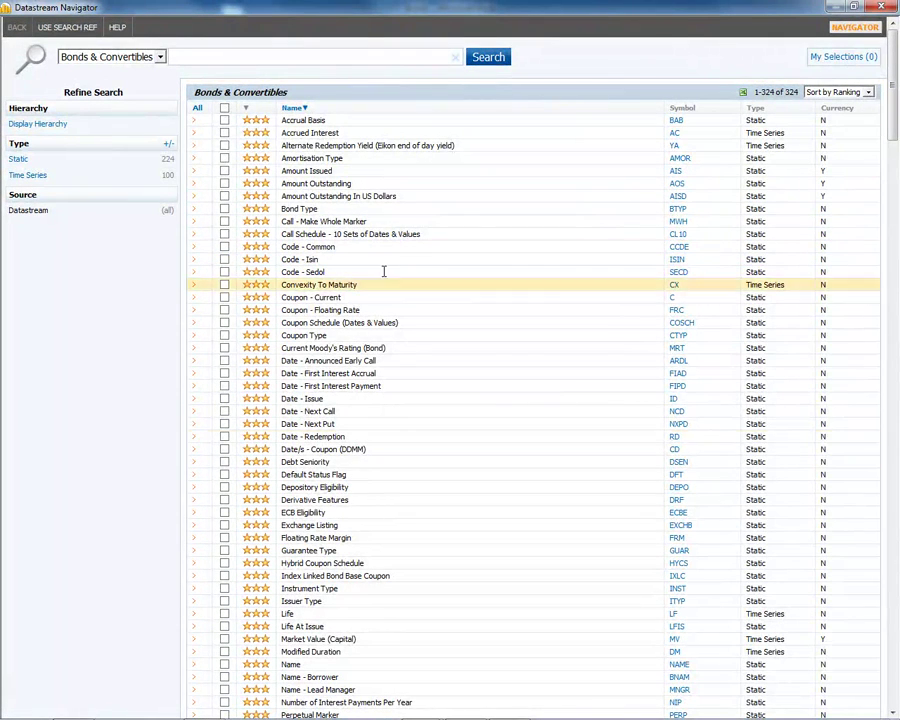
{"action": "left_click", "coordinate": [159, 58]}
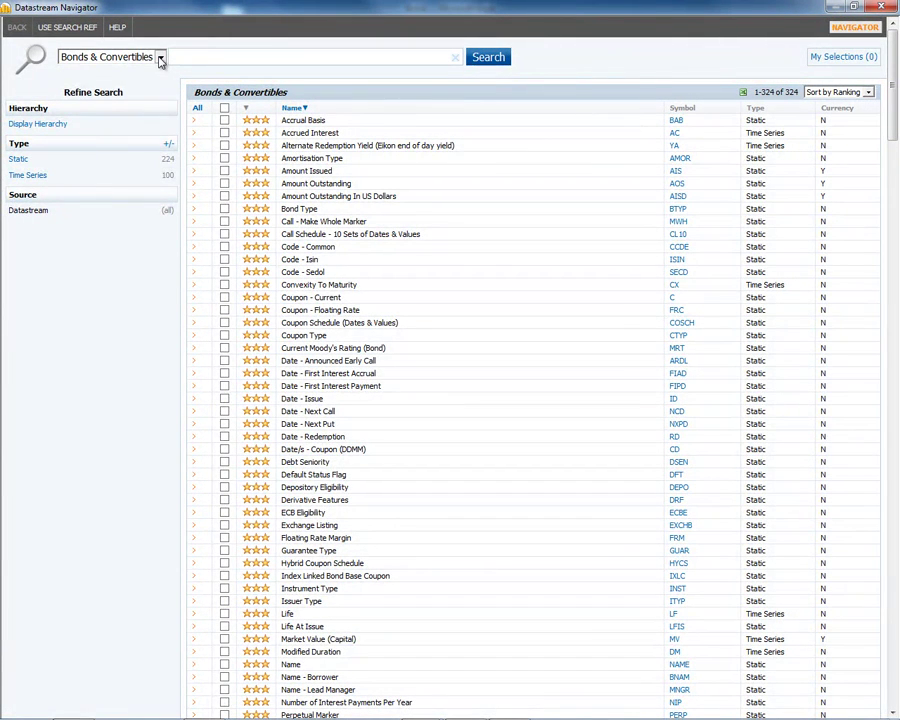
{"action": "left_click", "coordinate": [160, 58]}
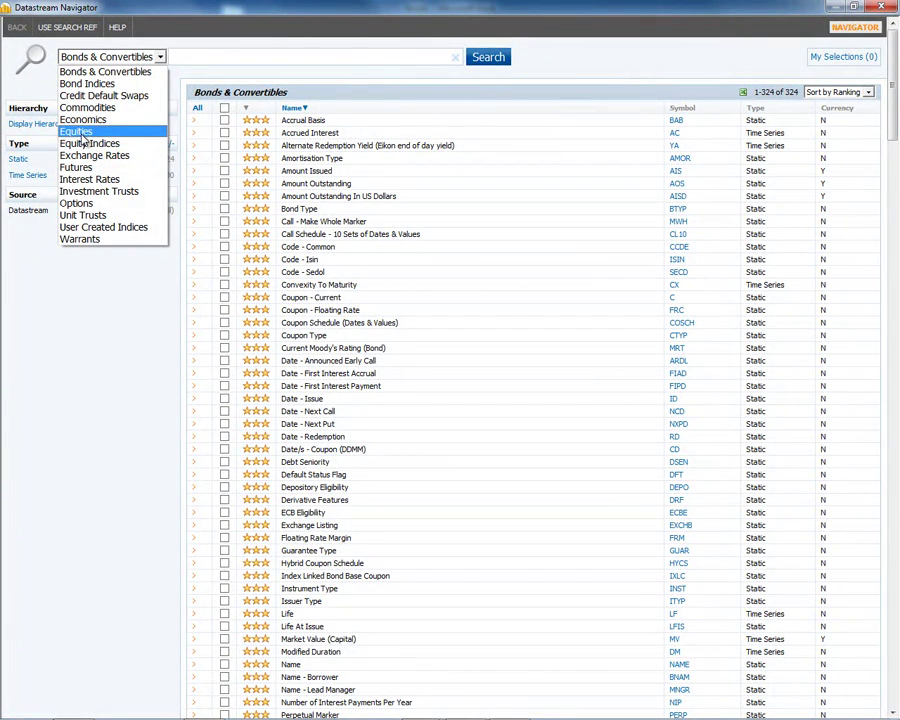
{"action": "left_click", "coordinate": [80, 132]}
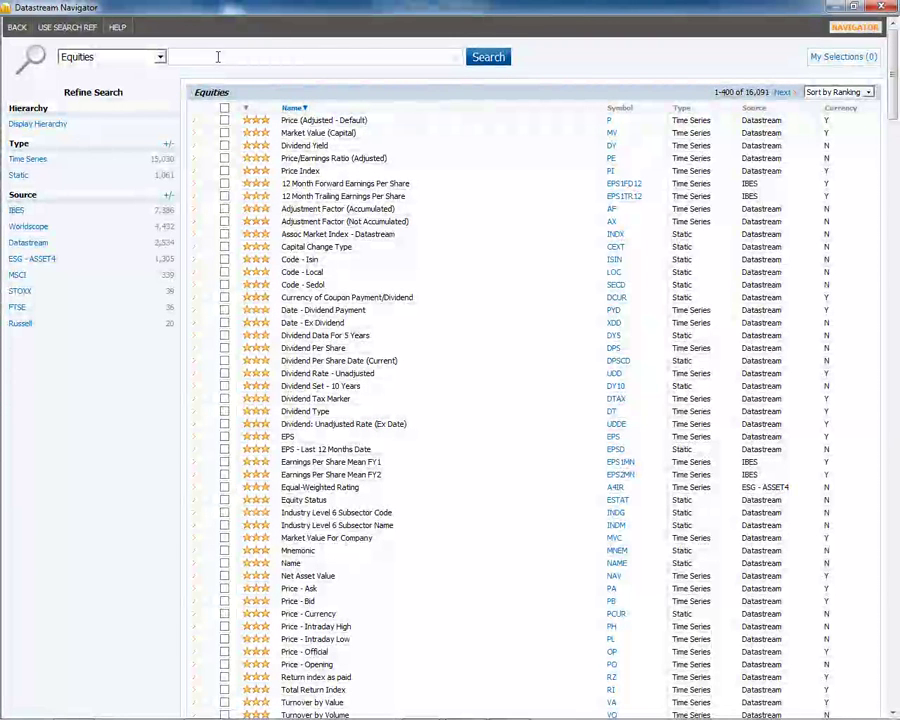
{"action": "type", "text": "market value"}
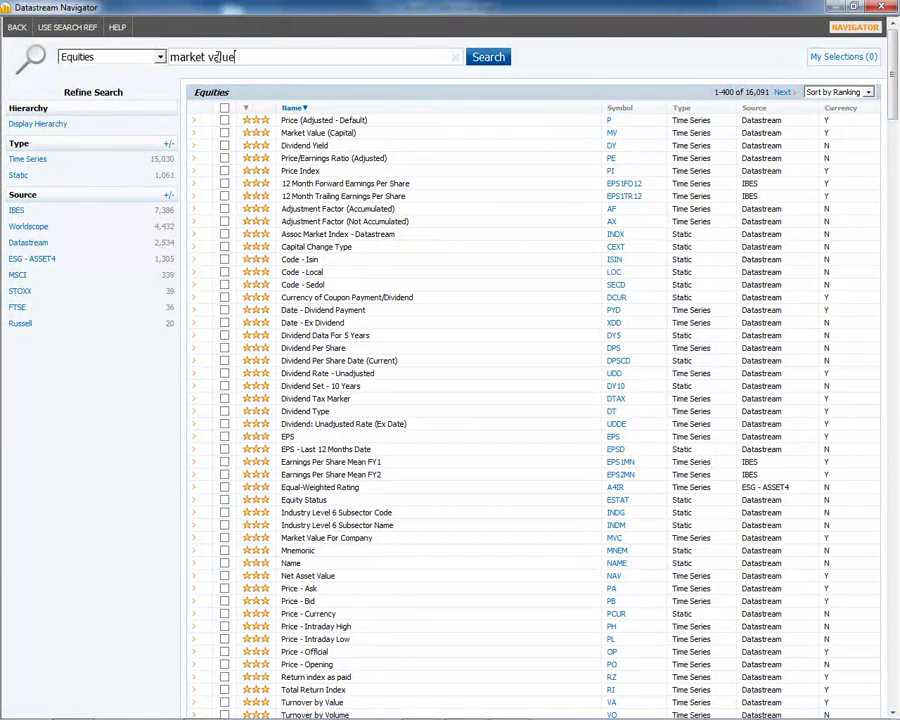
{"action": "key", "text": "Return"}
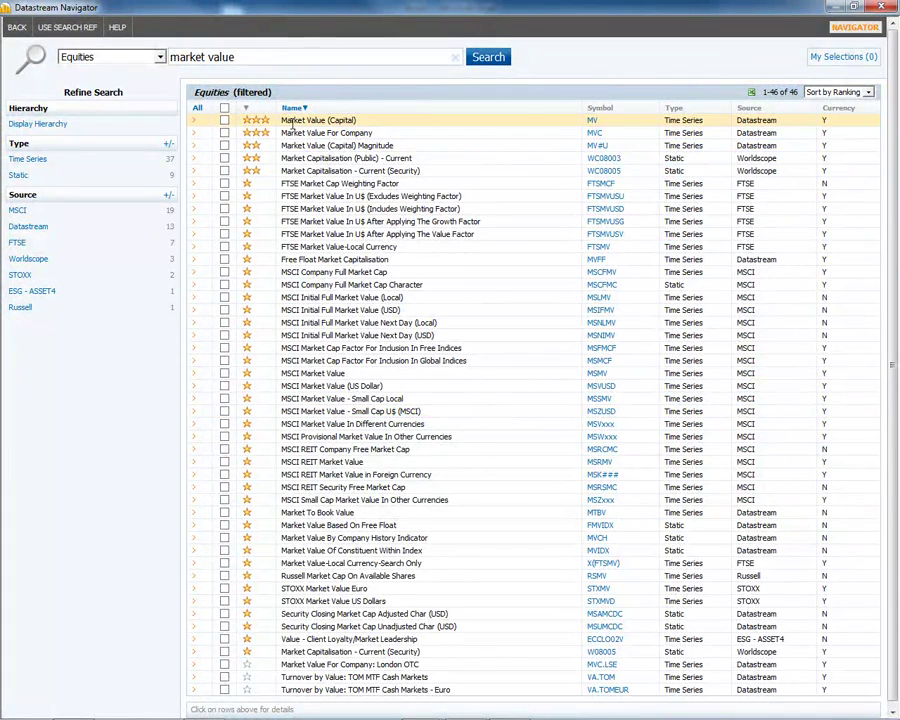
{"action": "left_click", "coordinate": [224, 122]}
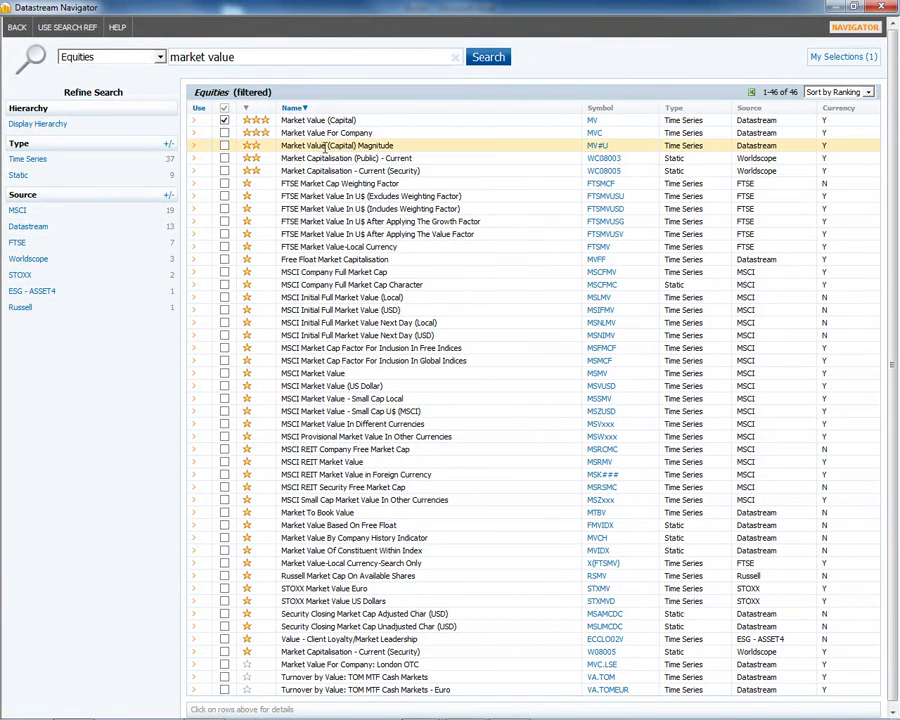
Search the equity datatypes for "return", select Total Return Index (RI), and return it with Market Value to the request
{"action": "left_click_drag", "start_coordinate": [250, 58], "coordinate": [150, 57]}
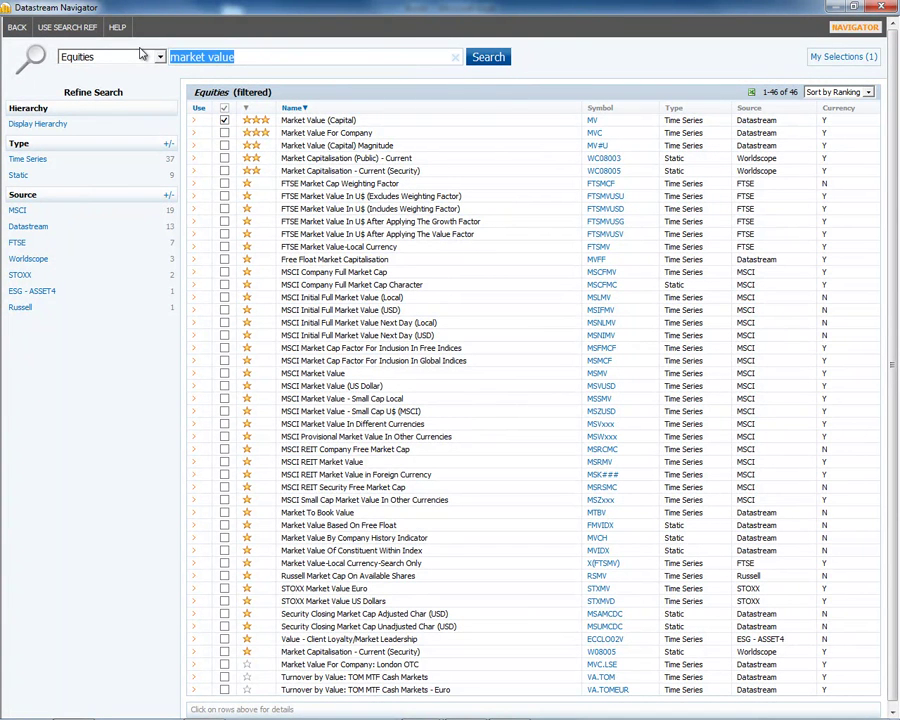
{"action": "type", "text": "return"}
{"action": "key", "text": "Return"}
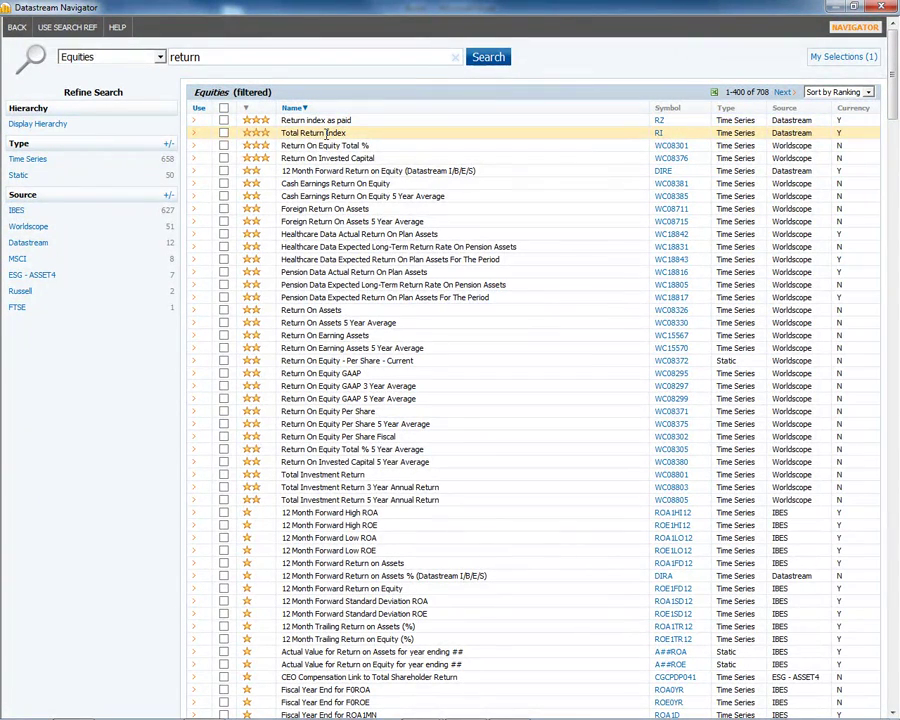
{"action": "left_click", "coordinate": [224, 133]}
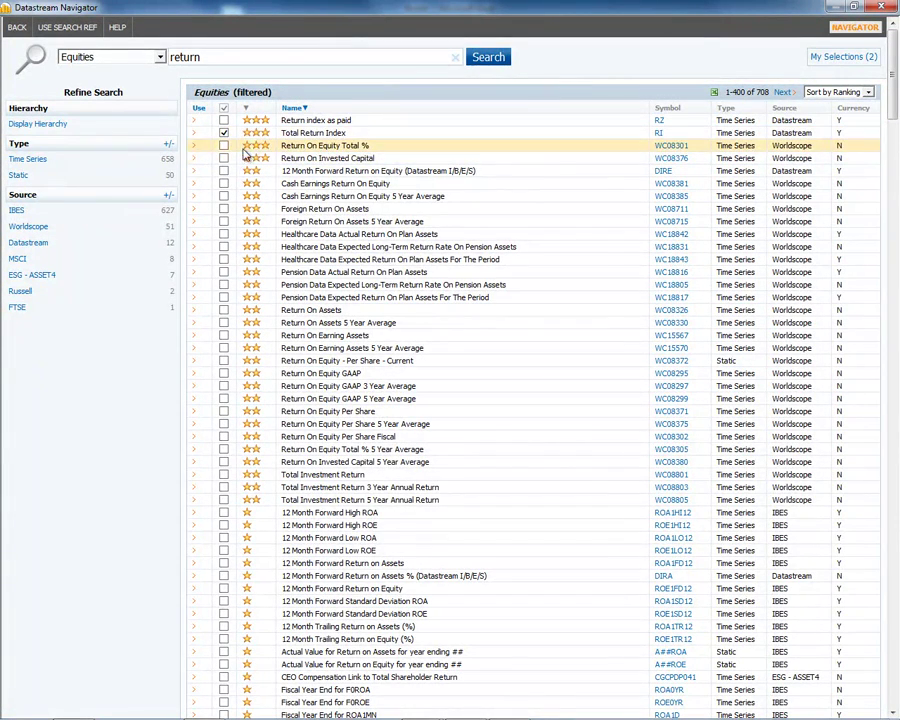
{"action": "left_click", "coordinate": [199, 110]}
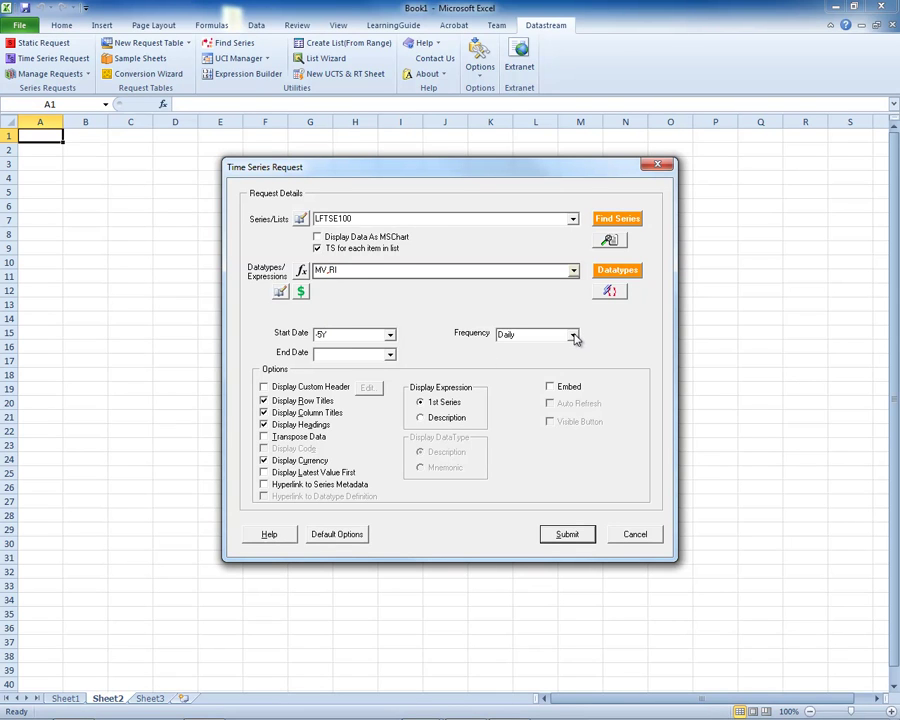
Submit the LFTSE100 request with start date -5Y and Quarterly frequency, and widen the two WPP columns
{"action": "left_click", "coordinate": [573, 336]}
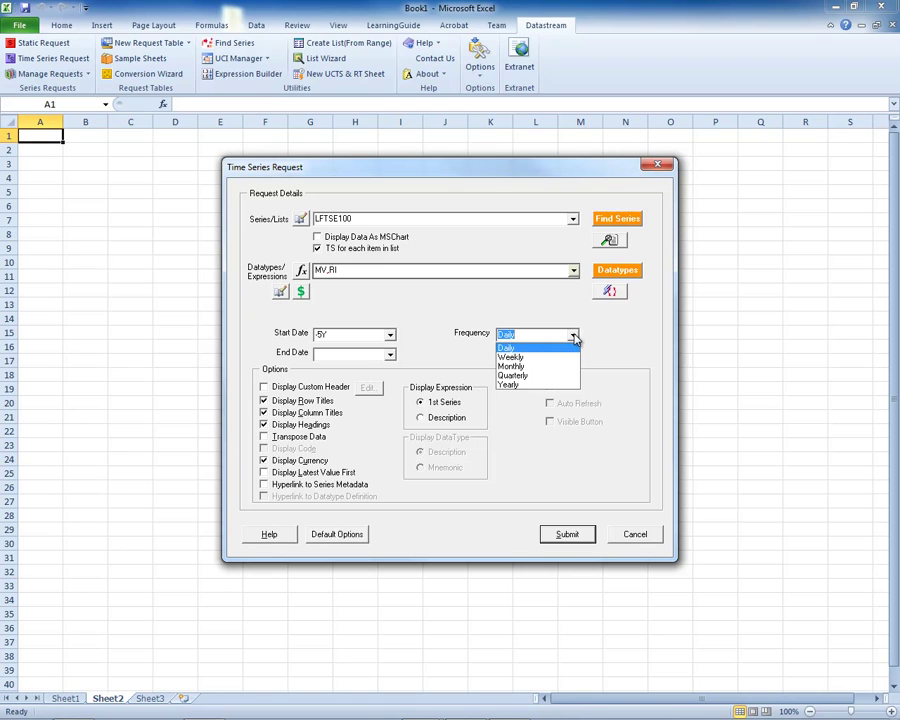
{"action": "left_click", "coordinate": [513, 377]}
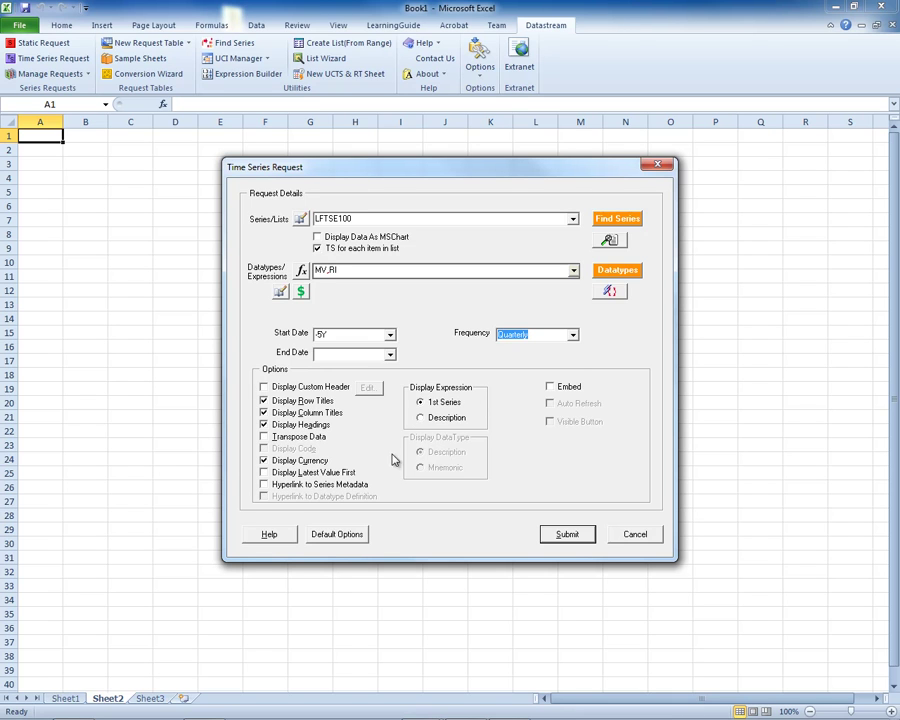
{"action": "left_click", "coordinate": [567, 536]}
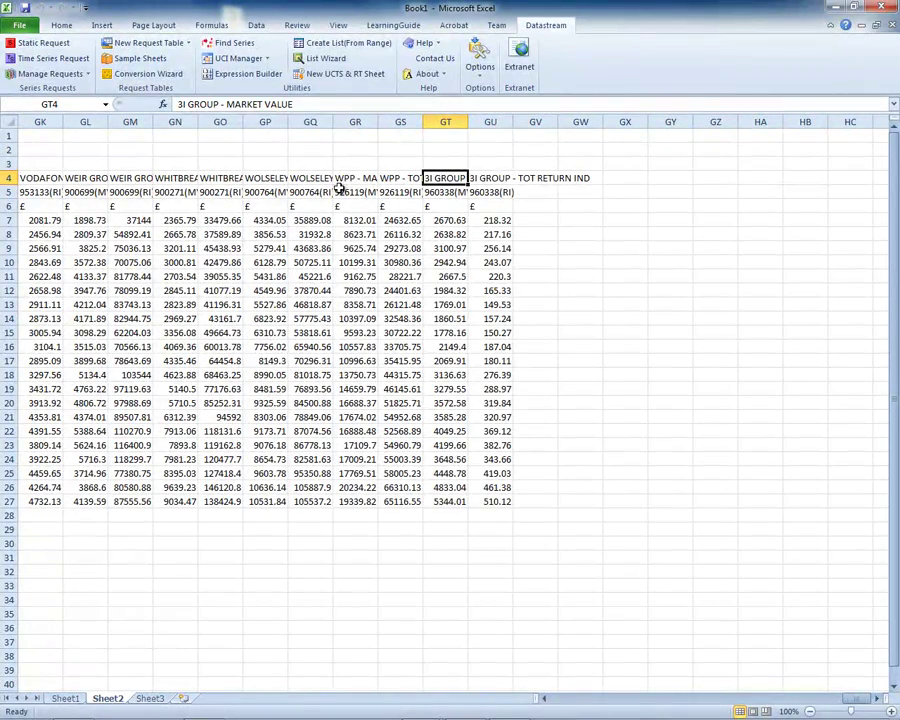
{"action": "left_click_drag", "start_coordinate": [377, 116], "coordinate": [478, 122]}
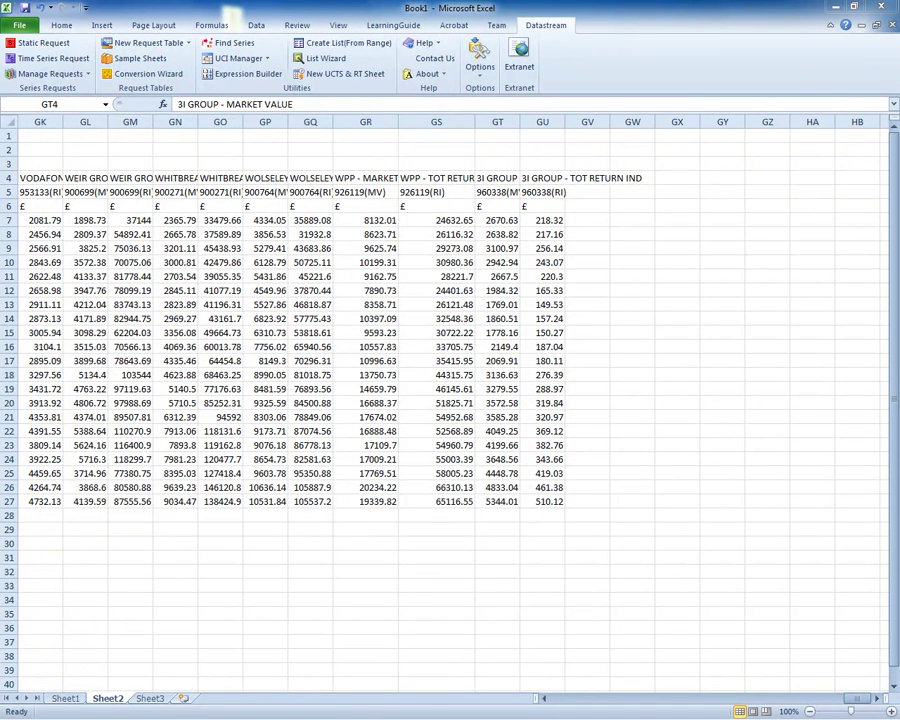
Start a new Time Series Request on Sheet3, open its series search, and replace the Equity Indices filter with Equities
{"action": "left_click", "coordinate": [149, 699]}
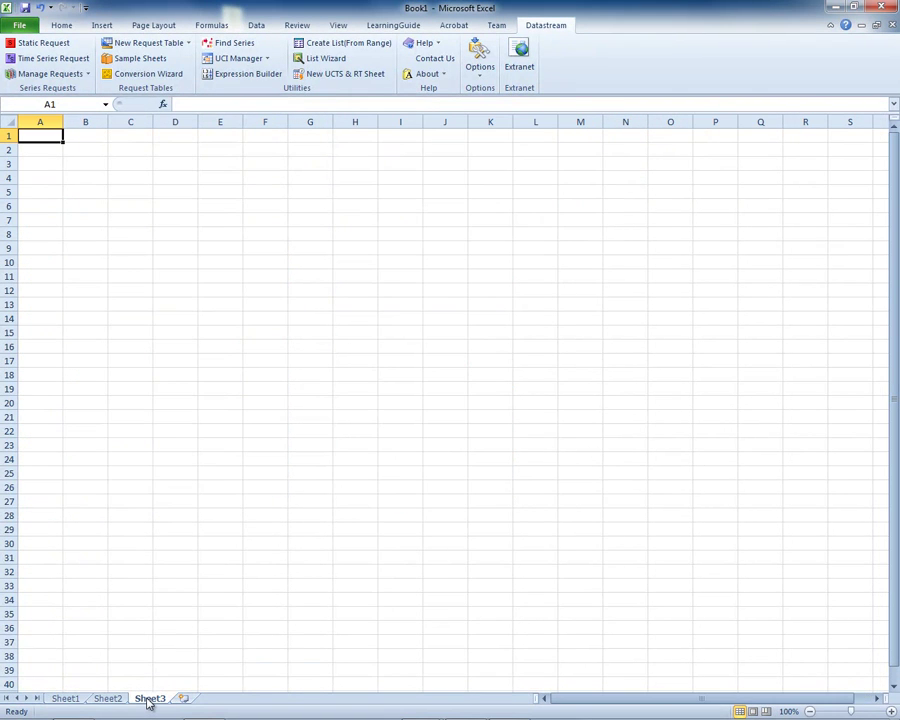
{"action": "left_click", "coordinate": [44, 60]}
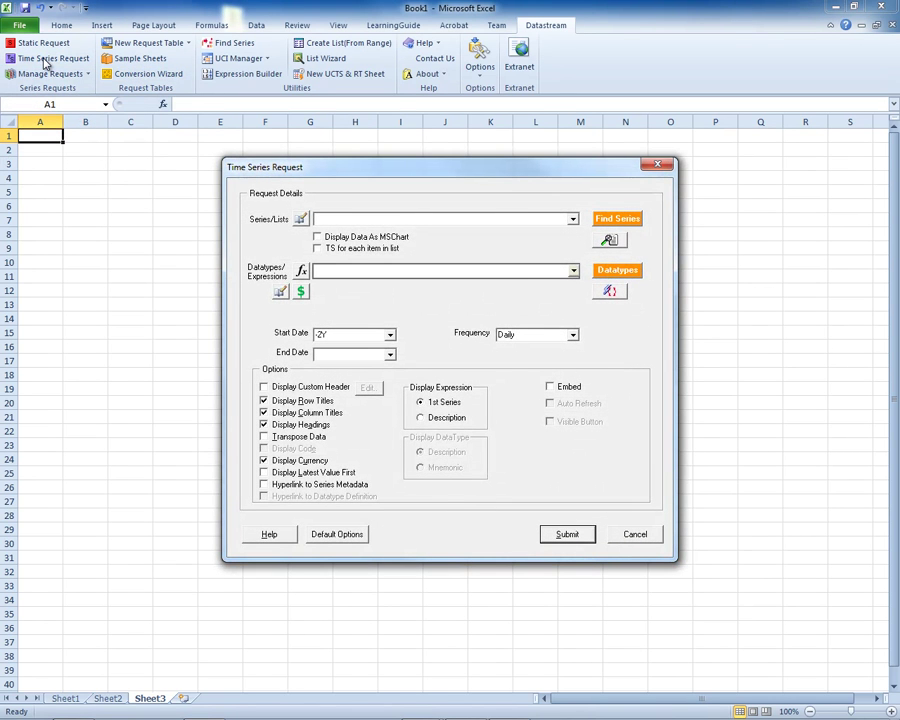
{"action": "left_click", "coordinate": [615, 221]}
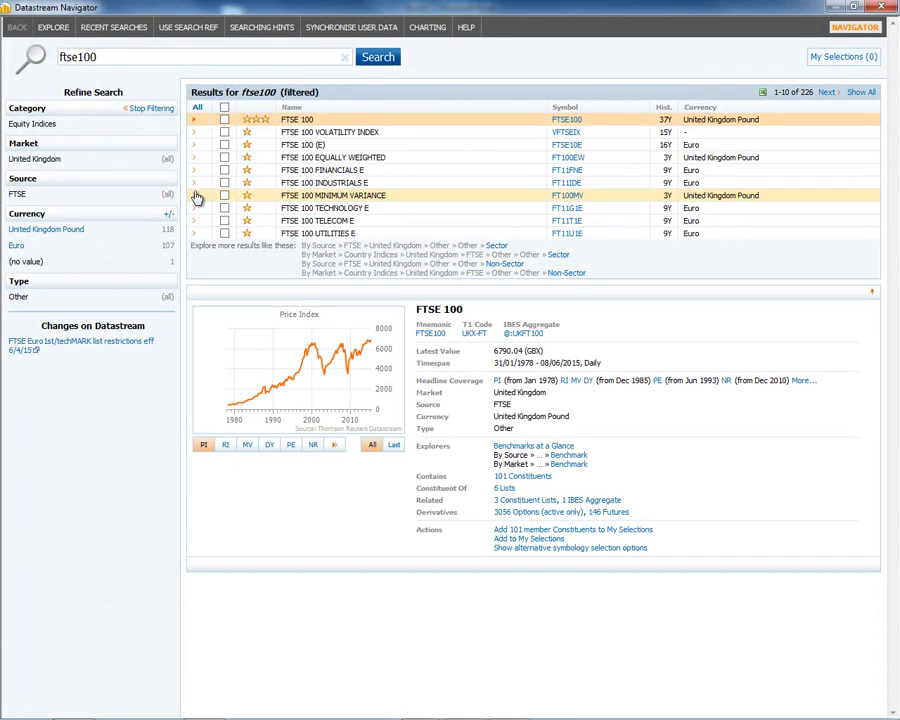
{"action": "left_click", "coordinate": [150, 109]}
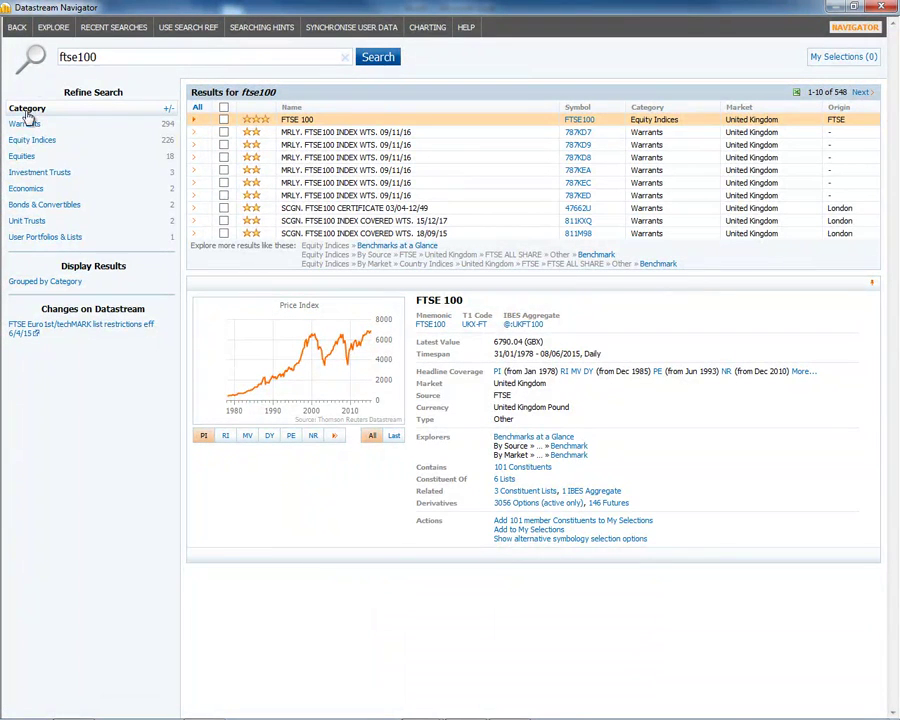
{"action": "left_click", "coordinate": [23, 158]}
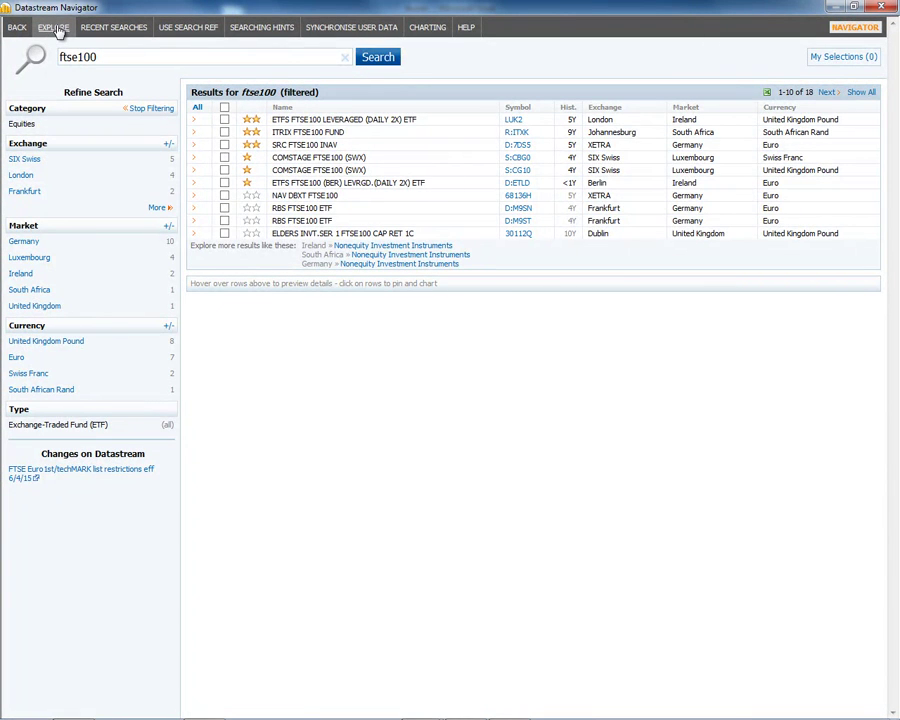
Explore Equities for Japan's Automobiles & Parts sector and return all of its companies to the request
{"action": "left_click", "coordinate": [56, 29]}
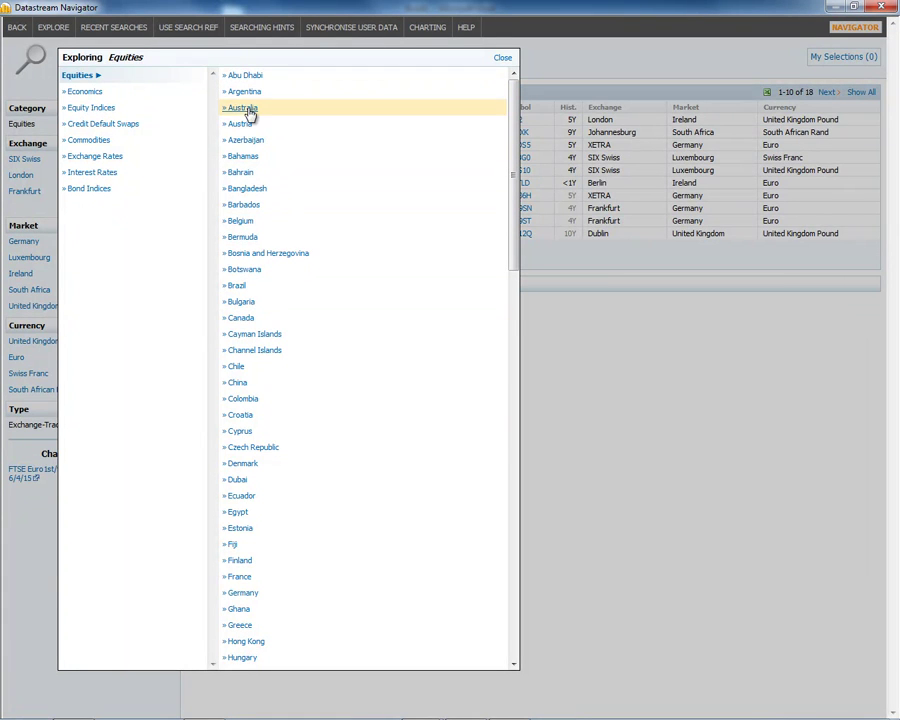
{"action": "left_click_drag", "start_coordinate": [512, 214], "coordinate": [517, 357]}
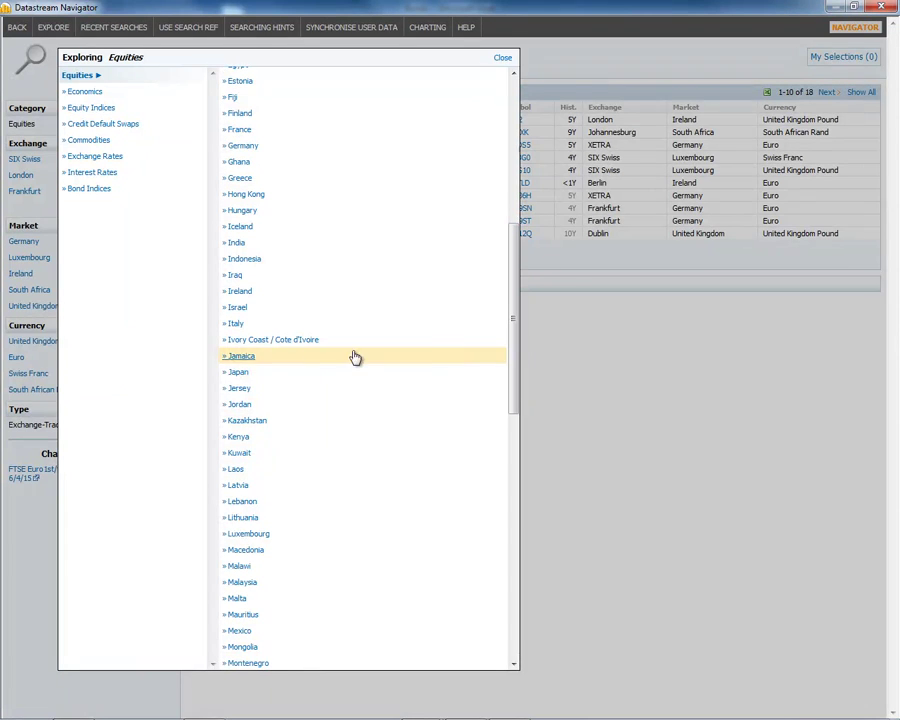
{"action": "left_click", "coordinate": [236, 375]}
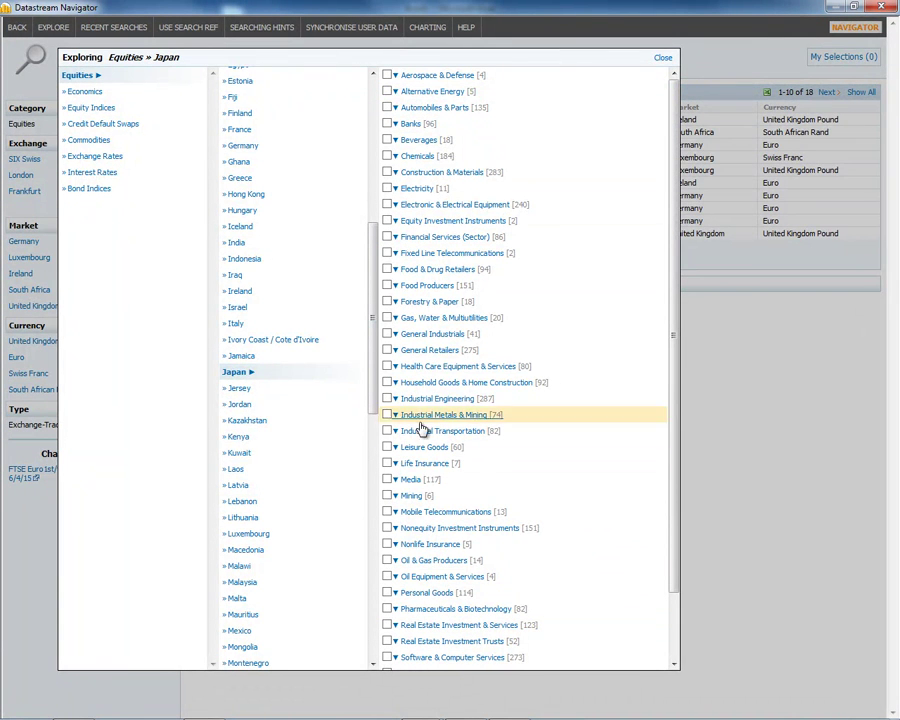
{"action": "left_click", "coordinate": [451, 110]}
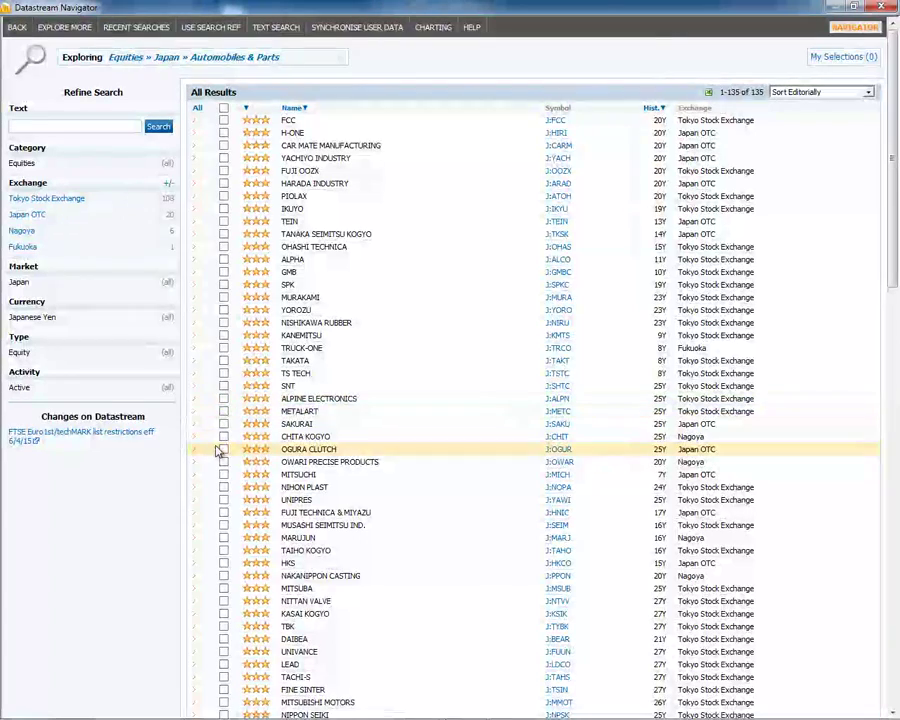
{"action": "left_click", "coordinate": [198, 114]}
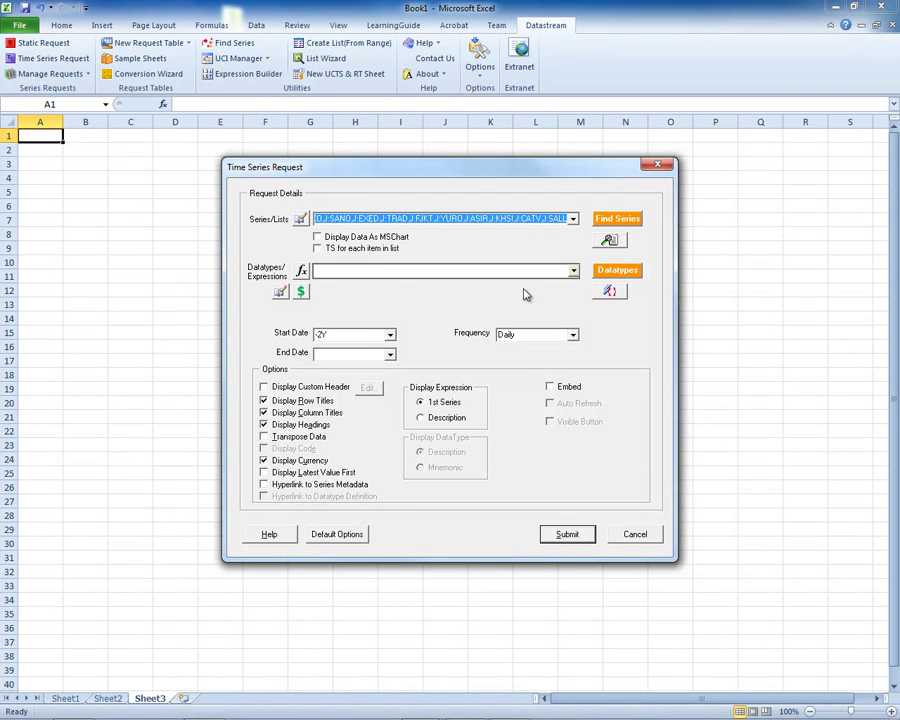
Set the datatypes to MV,RI,P and the frequency to Monthly, and submit the request
{"action": "left_click", "coordinate": [573, 272]}
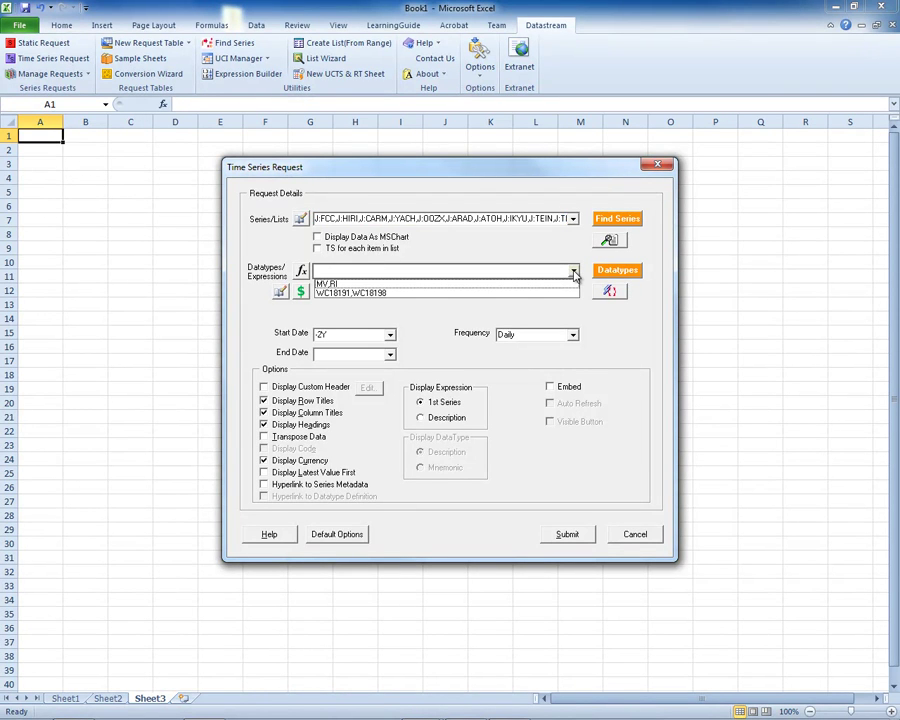
{"action": "left_click", "coordinate": [320, 284]}
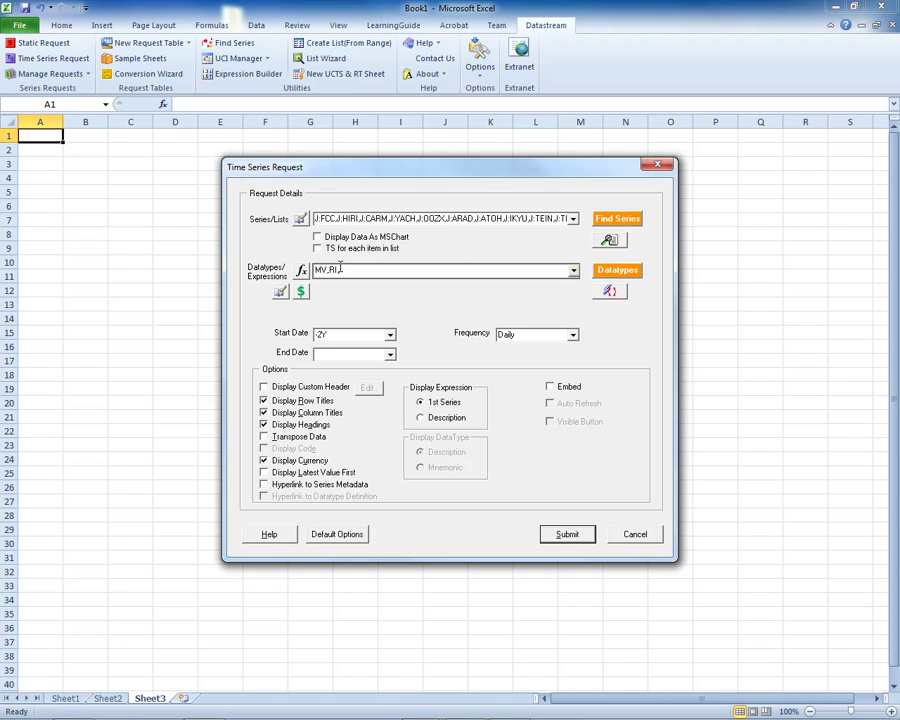
{"action": "type", "text": "P"}
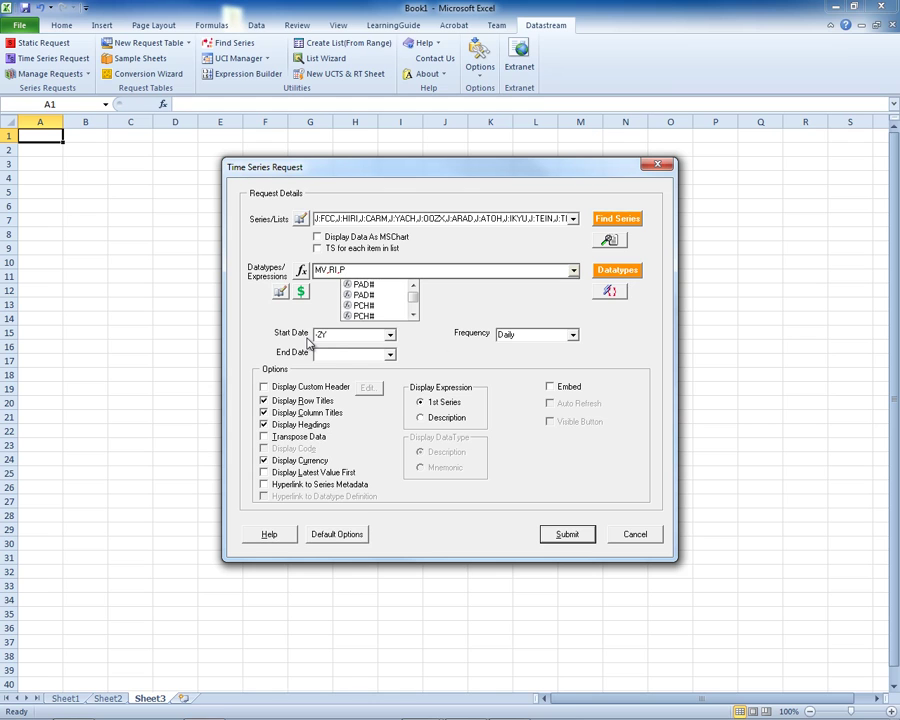
{"action": "left_click", "coordinate": [572, 334]}
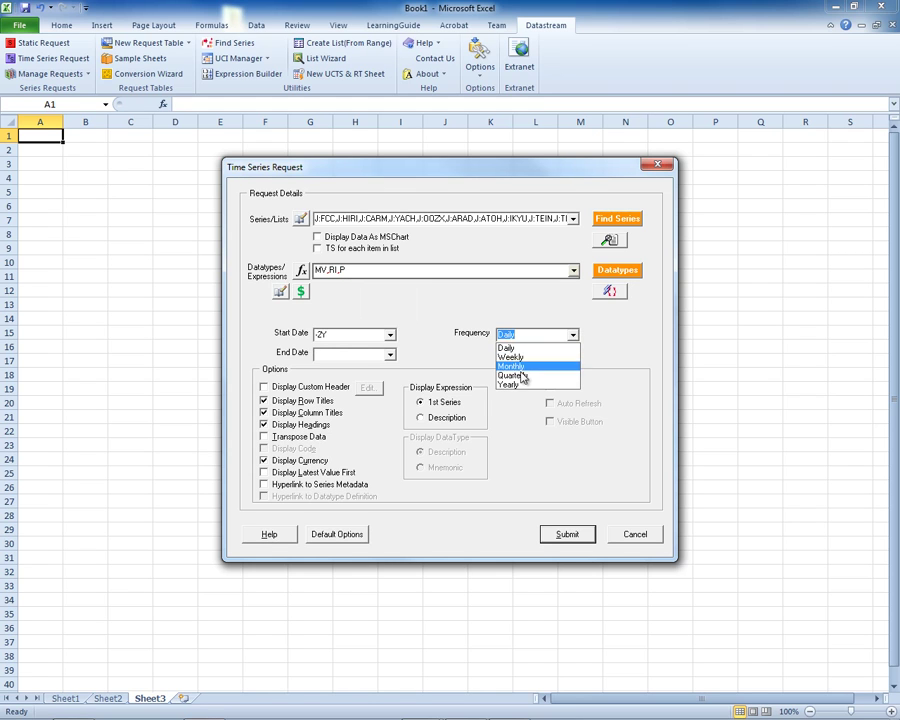
{"action": "left_click", "coordinate": [514, 366]}
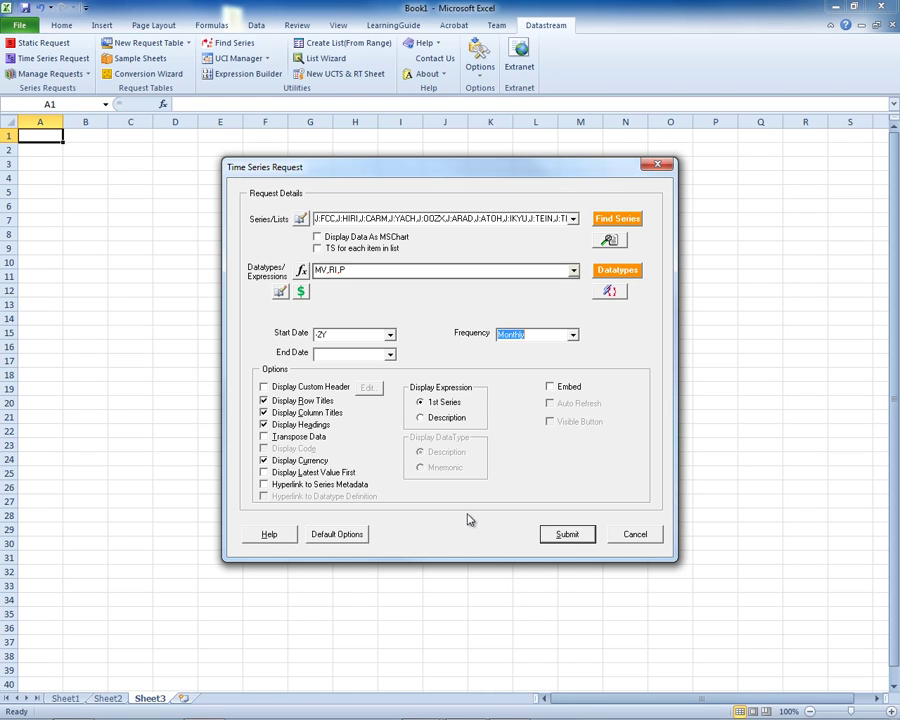
{"action": "left_click", "coordinate": [570, 535]}
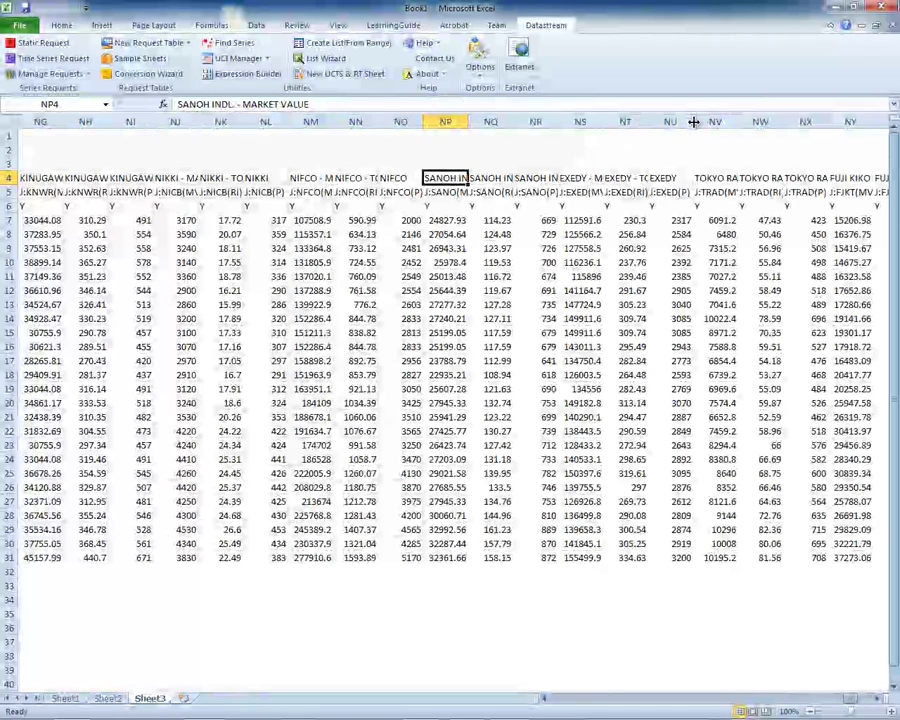
Widen the three Tokyo Radiator columns NV, NW and NX
{"action": "left_click_drag", "start_coordinate": [693, 121], "coordinate": [835, 121]}
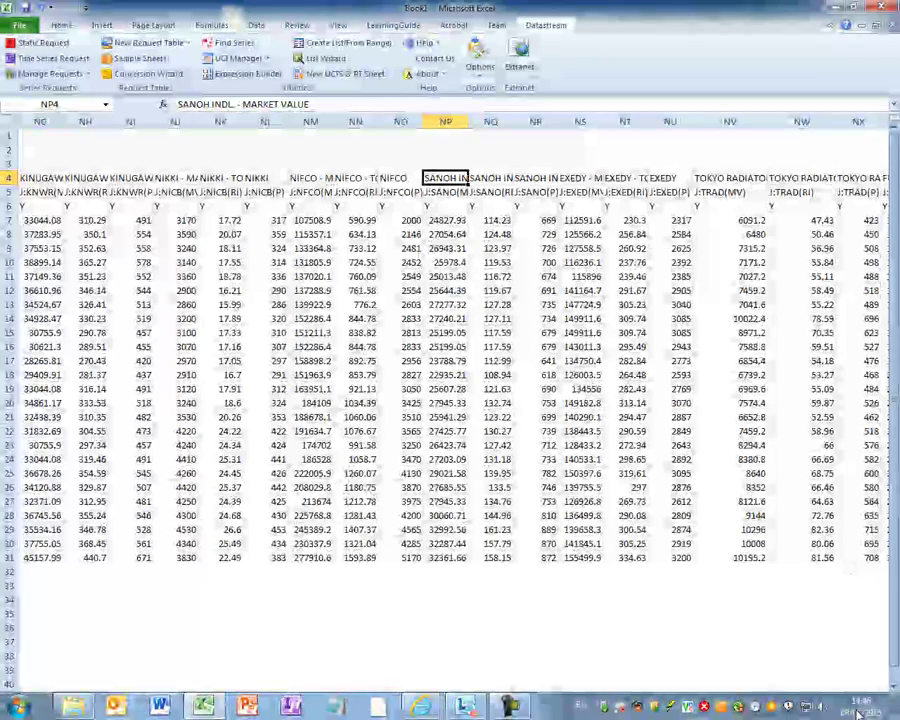
{"action": "left_click_drag", "start_coordinate": [855, 697], "coordinate": [857, 702]}
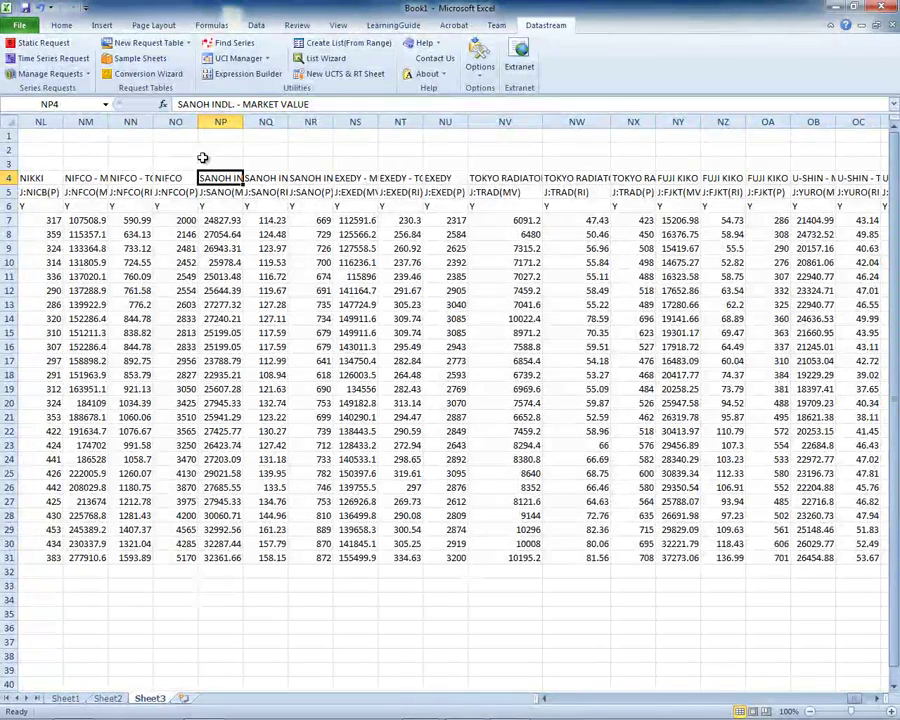
{"action": "left_click_drag", "start_coordinate": [657, 121], "coordinate": [678, 121]}
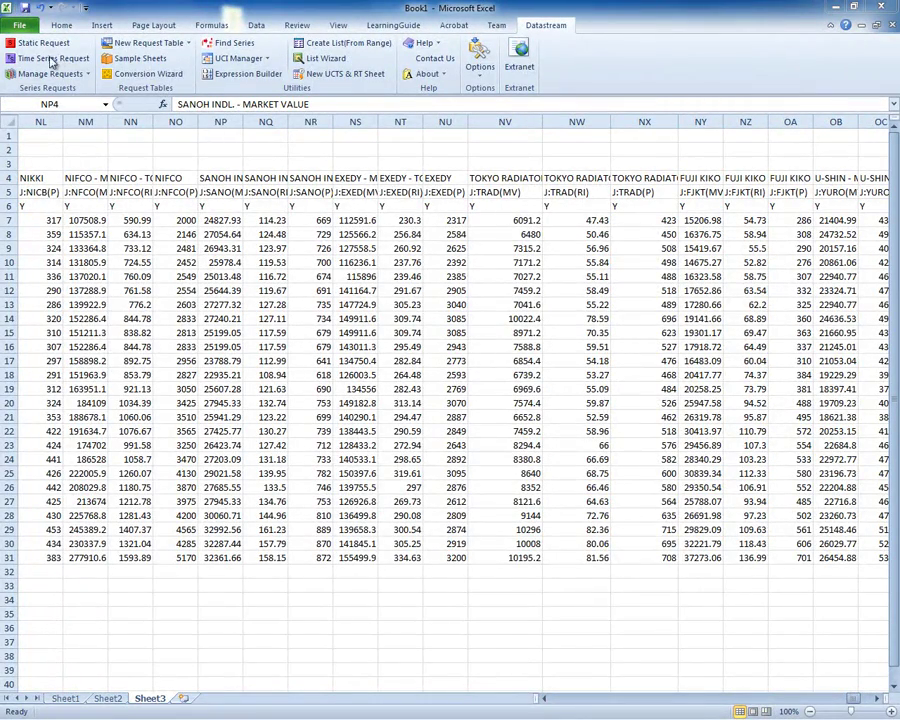
Examine the list of all data categories in the text search of a new Time Series Request, and cancel the request
{"action": "left_click", "coordinate": [44, 60]}
{"action": "left_click", "coordinate": [44, 60]}
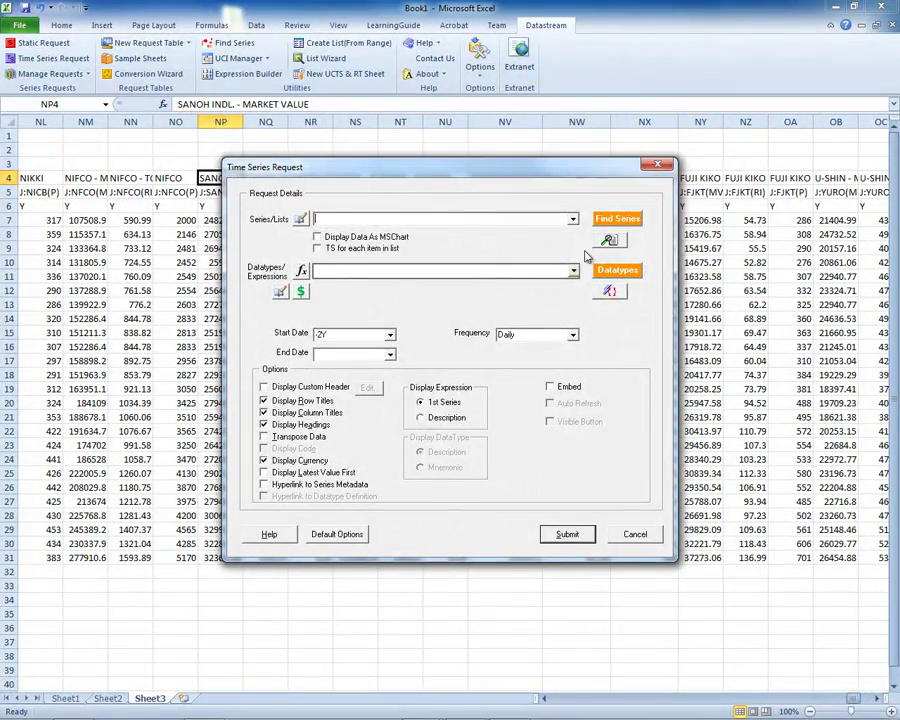
{"action": "left_click", "coordinate": [621, 219]}
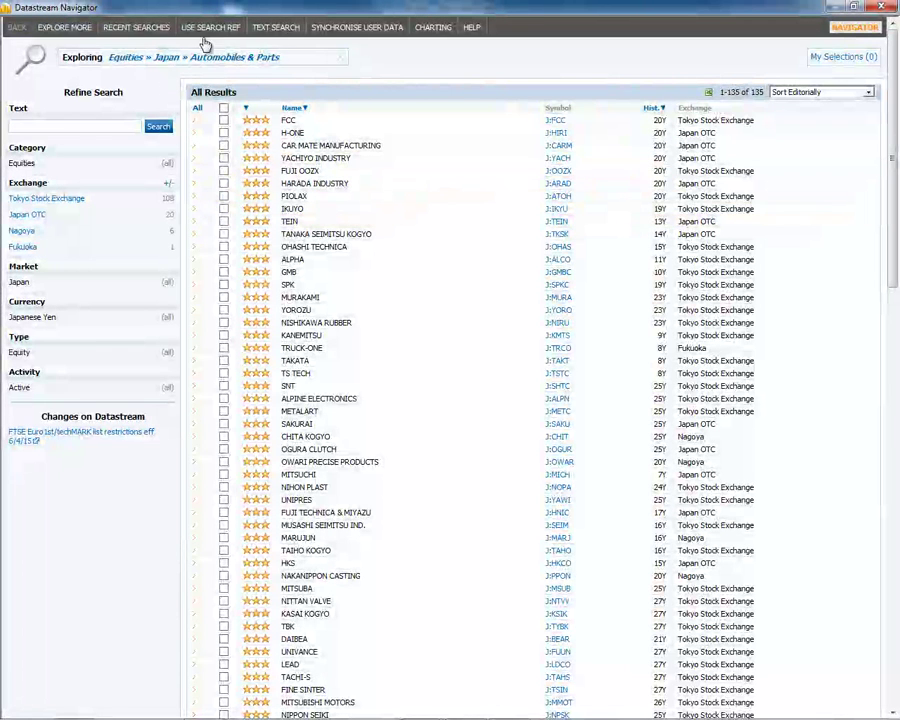
{"action": "left_click", "coordinate": [277, 30]}
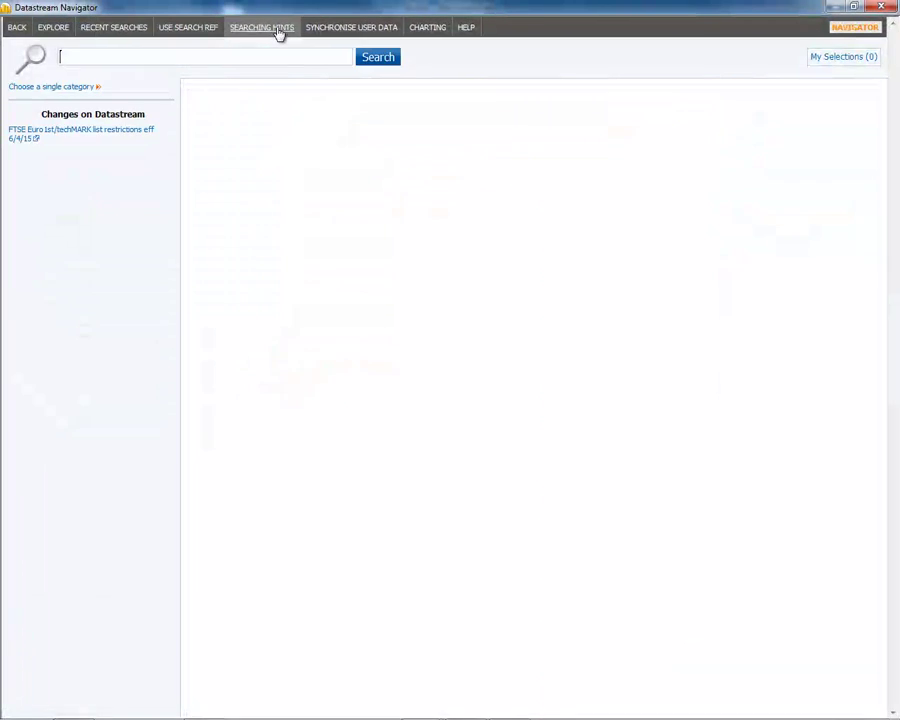
{"action": "left_click", "coordinate": [97, 89]}
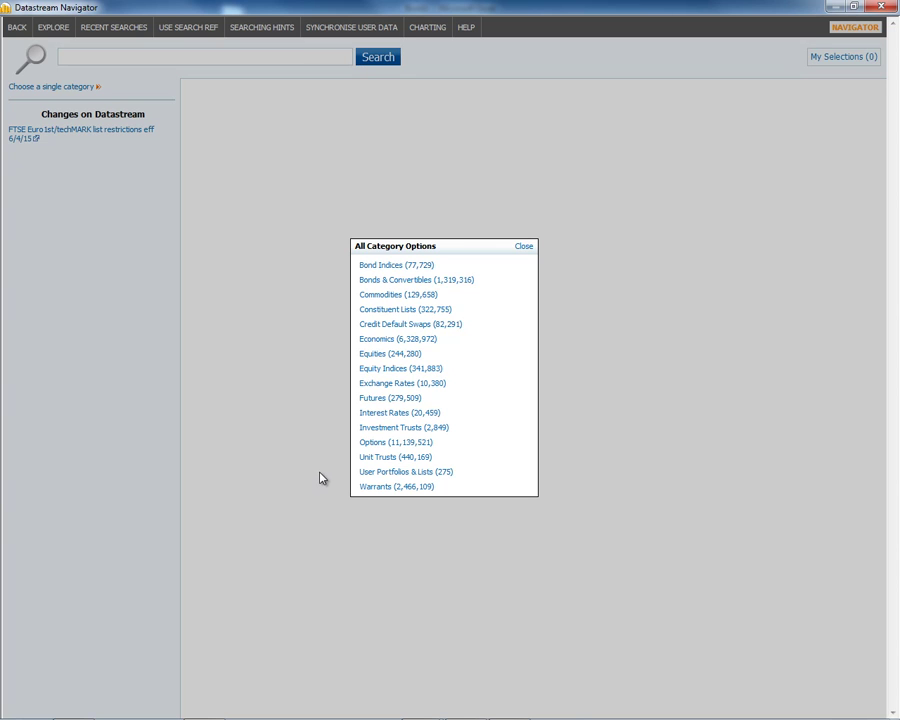
{"action": "left_click", "coordinate": [881, 8]}
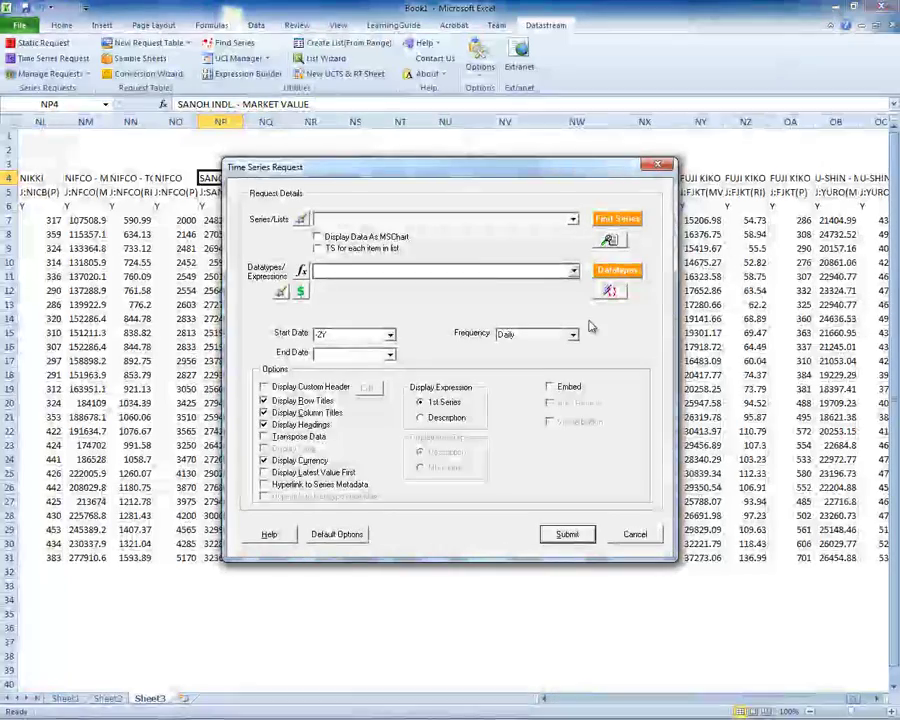
{"action": "left_click", "coordinate": [635, 534]}
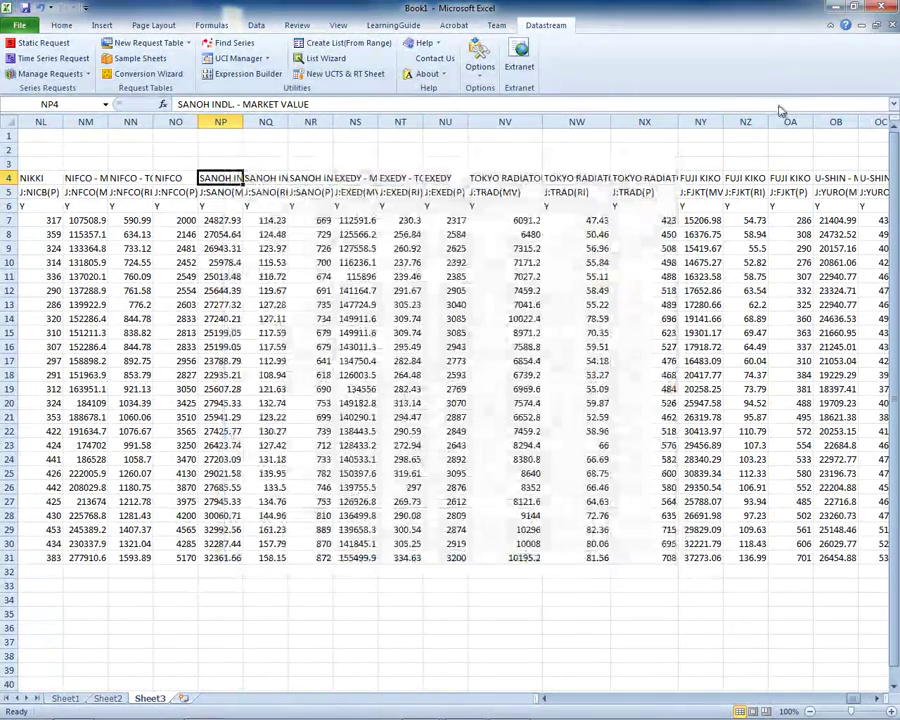
Minimise Excel and switch to the Datastream database tutorials page in Internet Explorer
{"action": "left_click", "coordinate": [836, 8]}
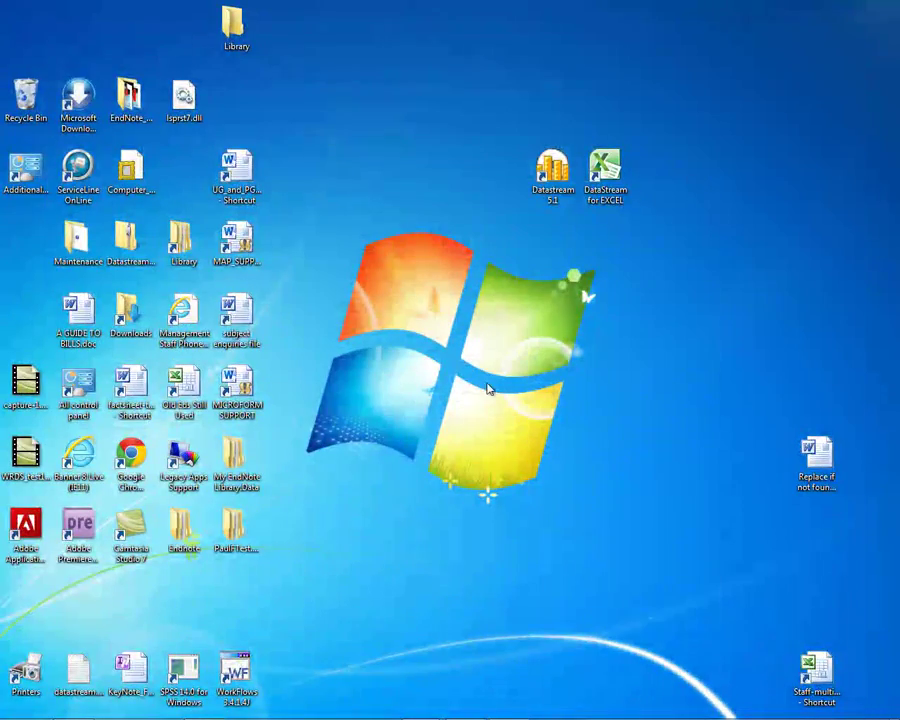
{"action": "mouse_move", "coordinate": [305, 712]}
{"action": "mouse_move", "coordinate": [420, 704]}
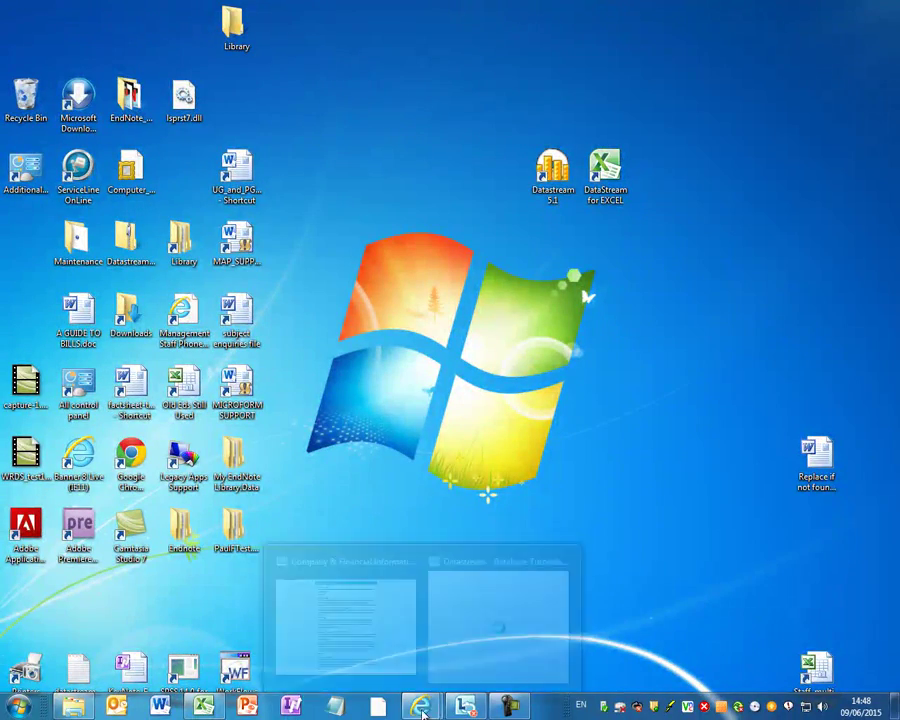
{"action": "left_click", "coordinate": [483, 629]}
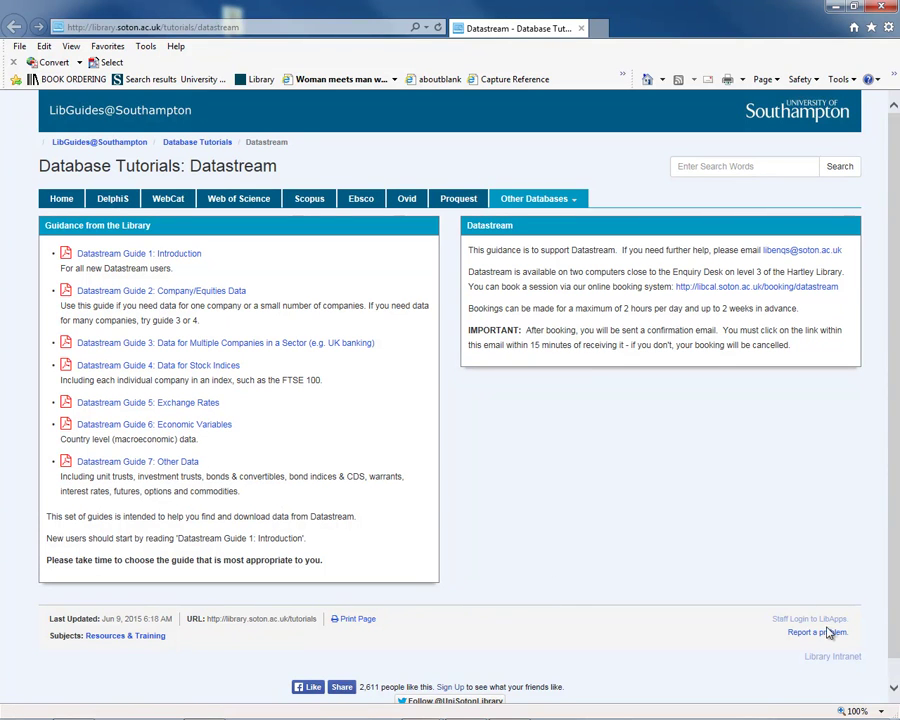
Open "Datastream Guide 2: Company/Equities Data", maximise its window, and read through the opening instructions
{"action": "left_click", "coordinate": [172, 294]}
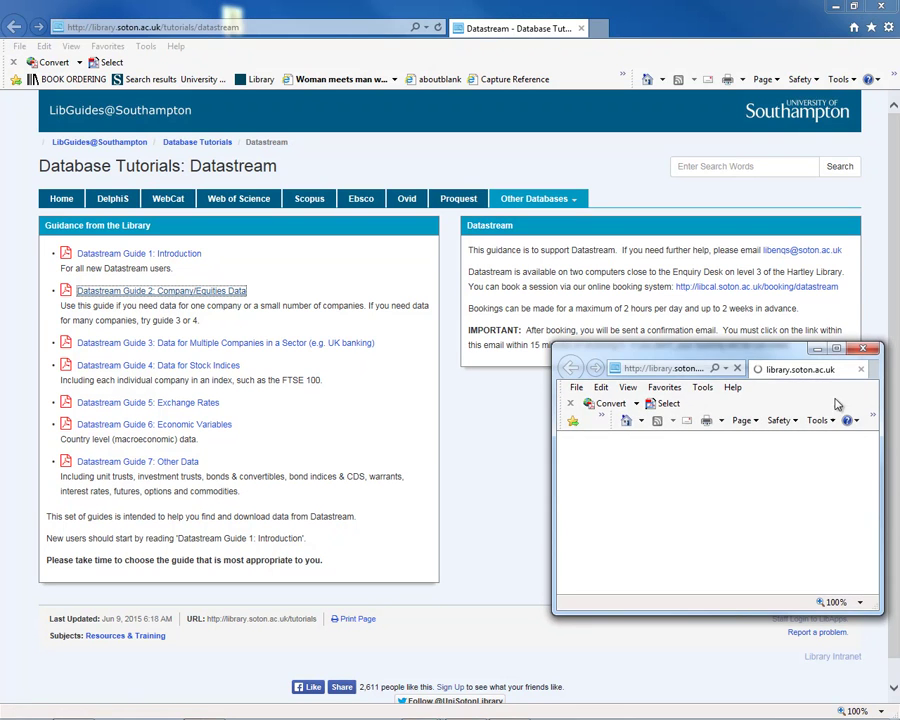
{"action": "left_click", "coordinate": [838, 350]}
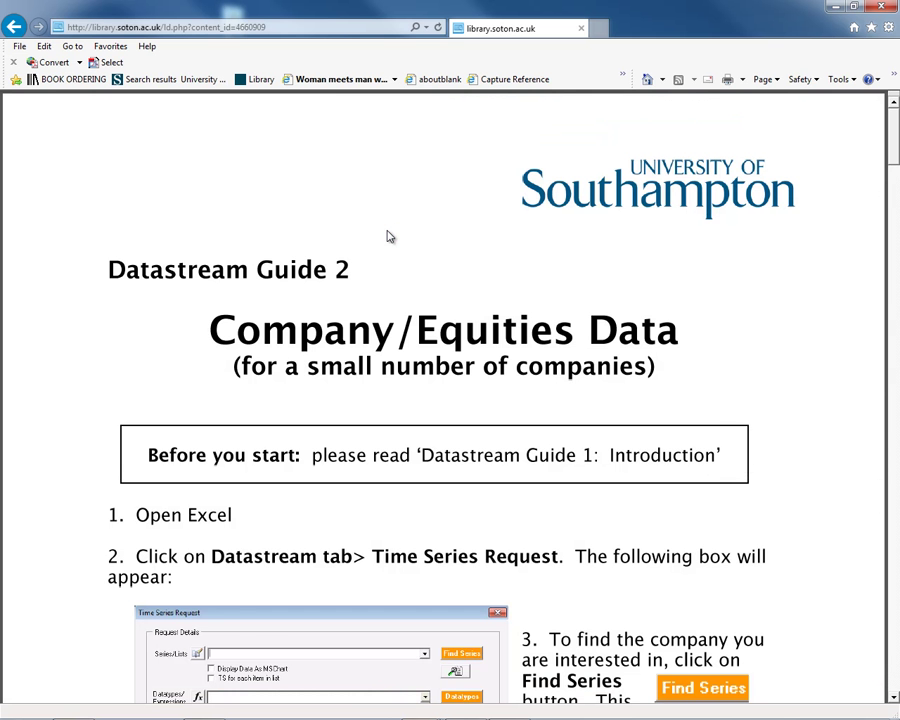
{"action": "scroll", "coordinate": [397, 282], "scroll_direction": "down", "scroll_amount": 2}
{"action": "scroll", "coordinate": [397, 282], "scroll_direction": "down", "scroll_amount": 5}
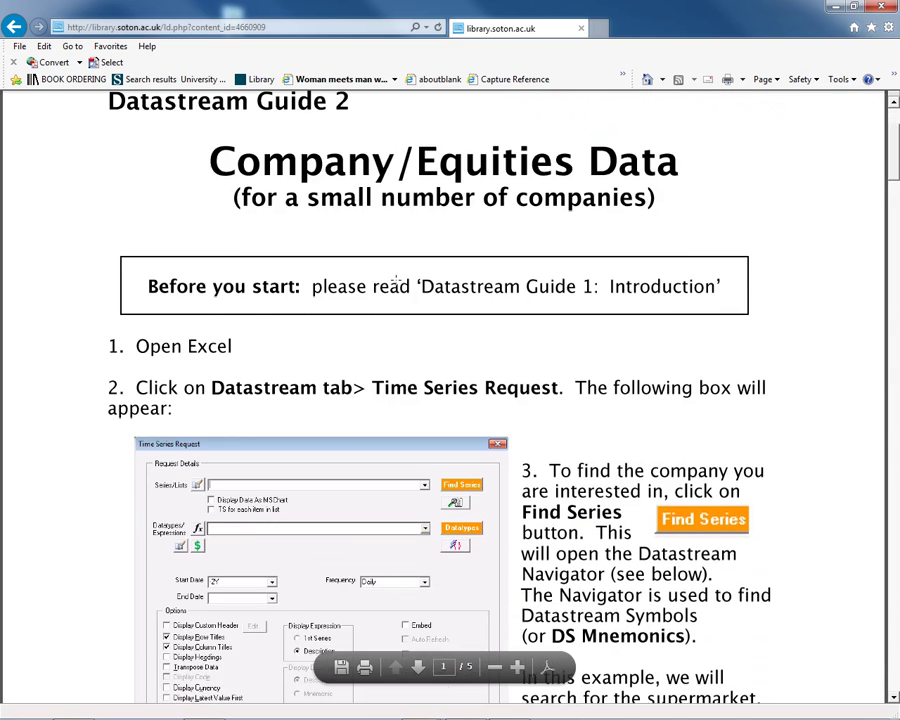